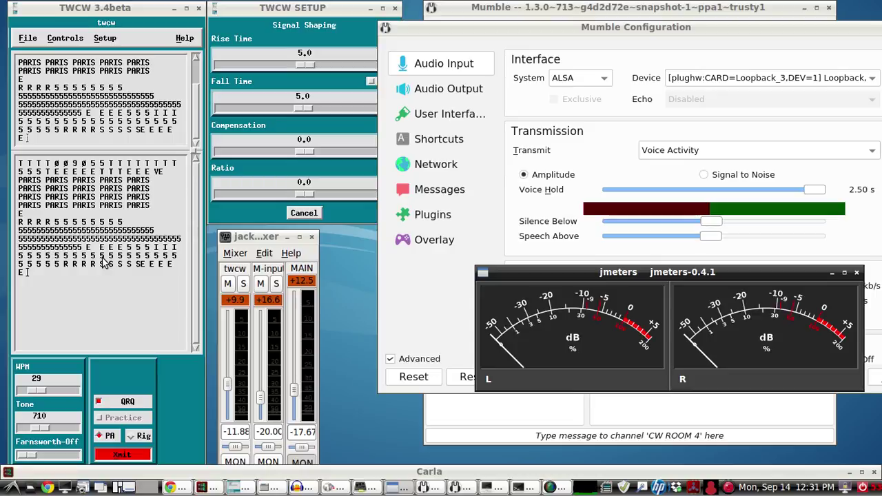
# Clear the text from both the transmit and receive panes of the TWCW window.
pyautogui.click(135, 314)
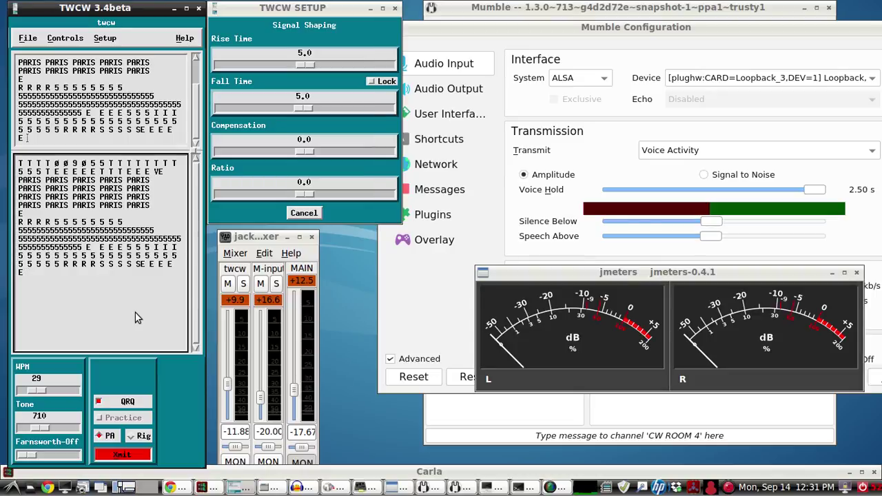
pyautogui.hotkey('ctrl', 't')
pyautogui.hotkey('ctrl', 'r')
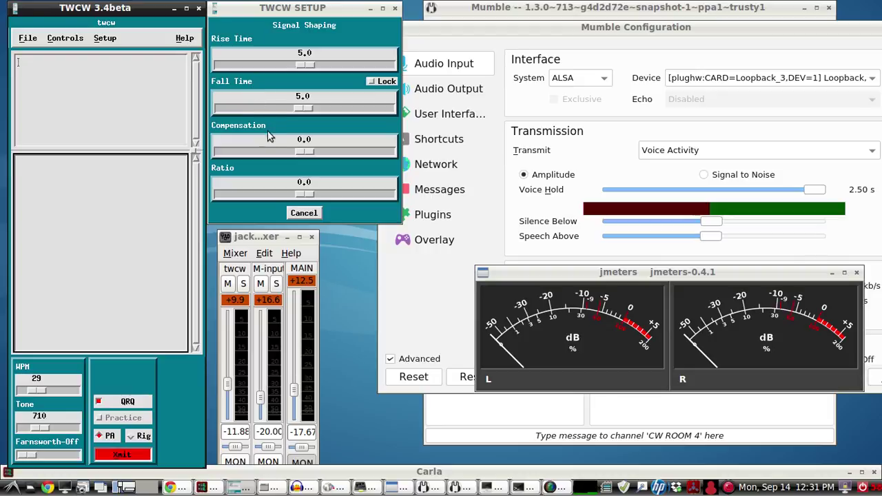
pyautogui.moveTo(300, 153)
pyautogui.mouseDown()
pyautogui.moveTo(340, 152)
pyautogui.moveTo(253, 163)
pyautogui.moveTo(301, 160)
pyautogui.mouseUp()
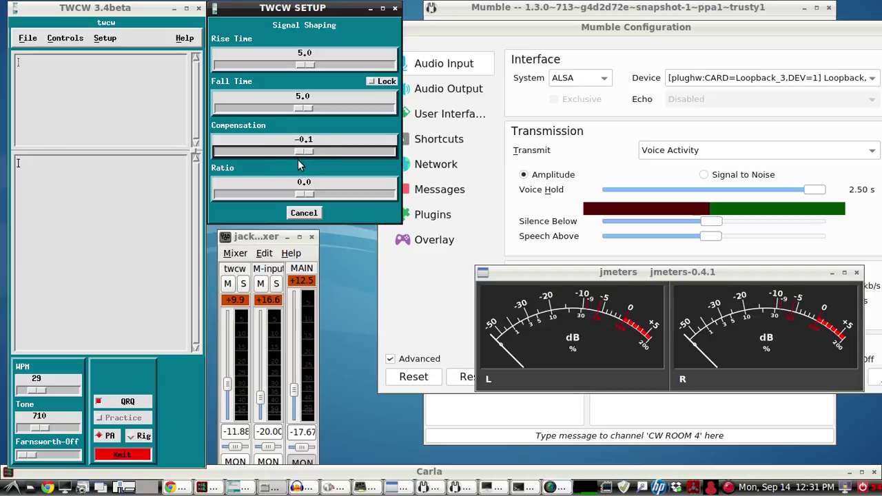
pyautogui.click(305, 194)
pyautogui.moveTo(305, 194)
pyautogui.mouseDown()
pyautogui.moveTo(285, 193)
pyautogui.moveTo(334, 193)
pyautogui.moveTo(268, 193)
pyautogui.moveTo(324, 194)
pyautogui.moveTo(285, 195)
pyautogui.moveTo(306, 198)
pyautogui.mouseUp()
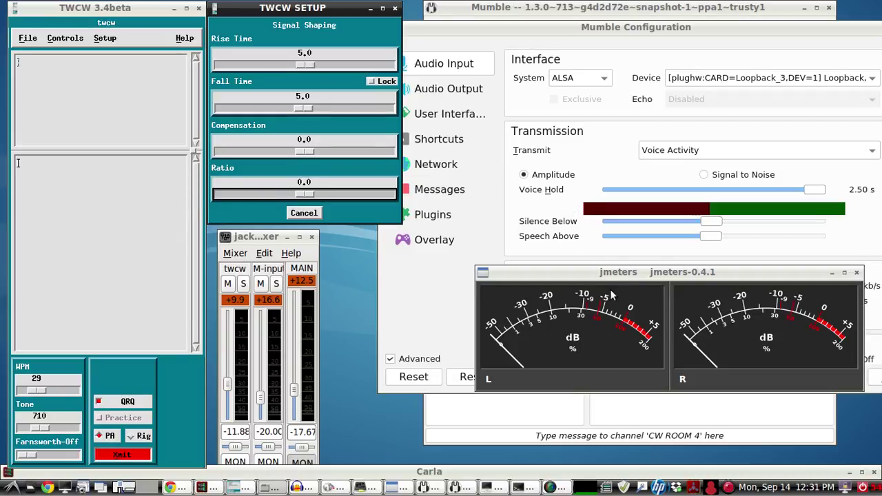
# Reposition the jmeters window slightly higher beneath Mumble's transmission settings and send the letter E five times, separated by spaces, in TWCW.
pyautogui.click(590, 273)
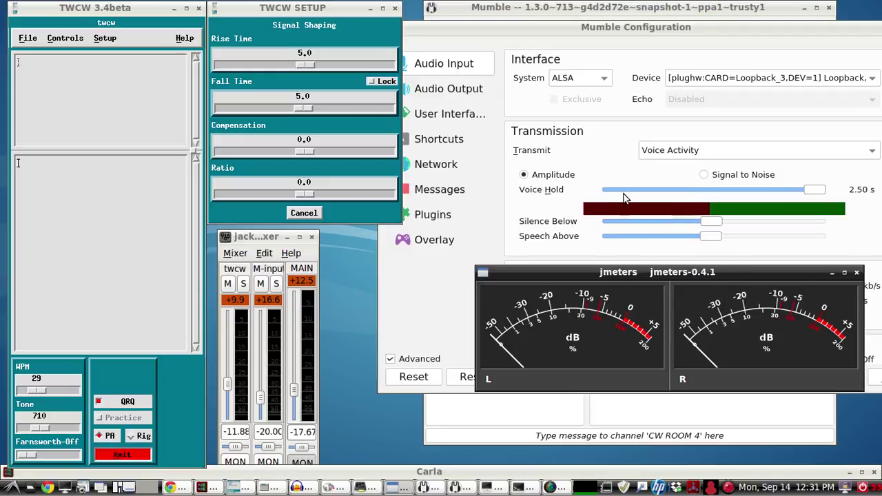
pyautogui.moveTo(622, 274); pyautogui.dragTo(640, 261)
pyautogui.click(53, 235)
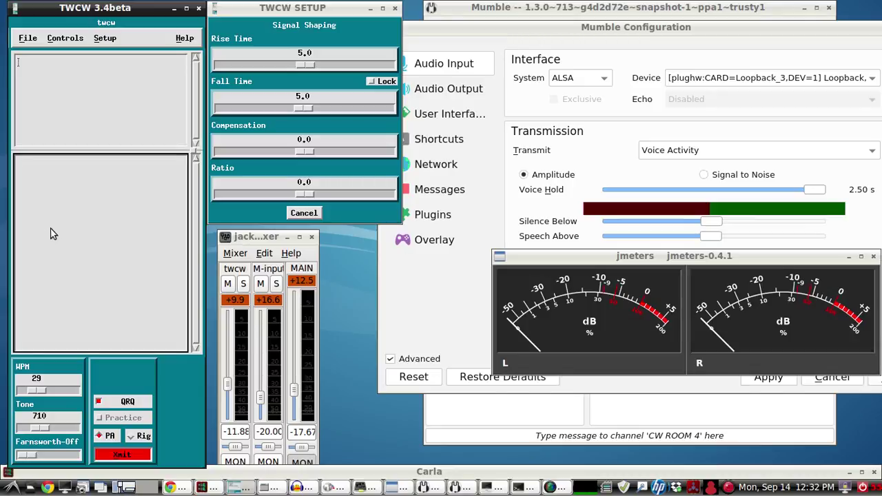
pyautogui.write('E')
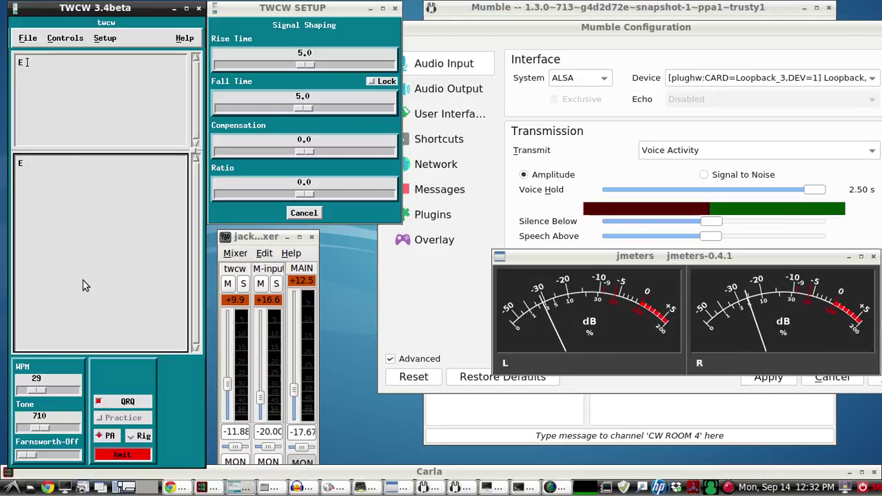
pyautogui.write(' E')
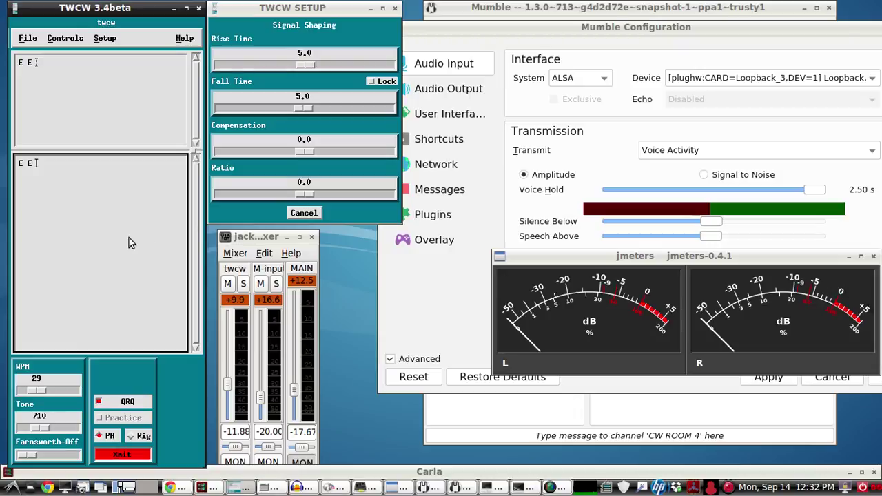
pyautogui.write('E E ')
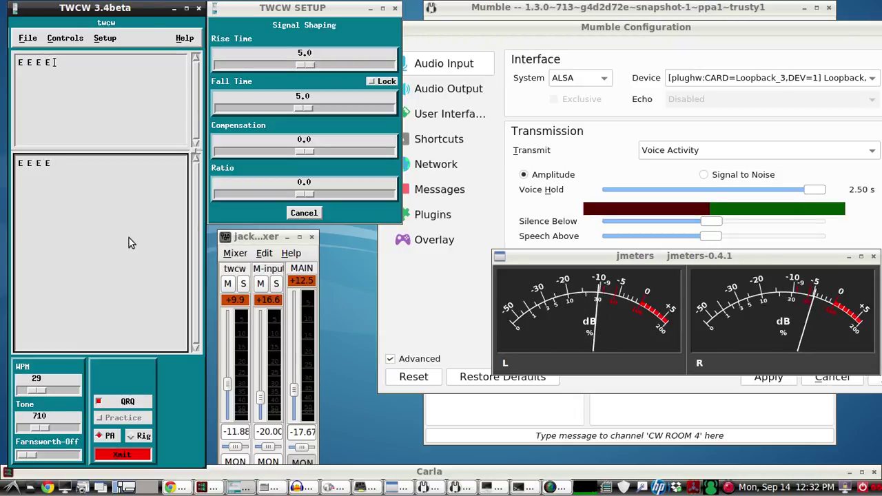
pyautogui.write('E')
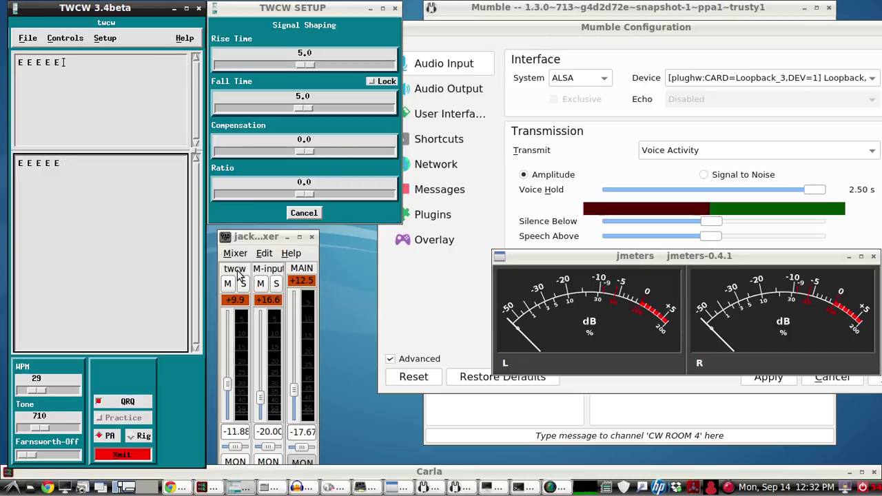
# Switch to Carla's patchbay and examine how jack_mixer and MUMBLE feed jmeters, system playback, SimpleScreenRecorder, Simple Scope and SPAN.
pyautogui.moveTo(321, 472); pyautogui.dragTo(166, 62)
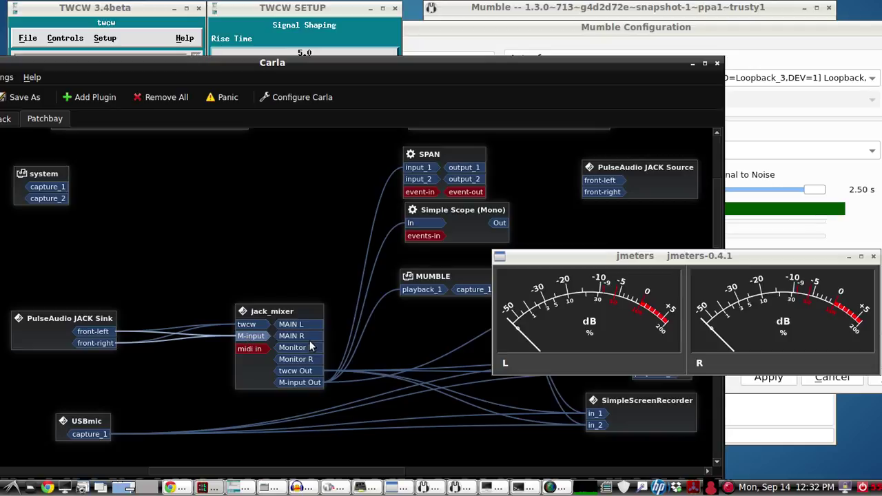
pyautogui.moveTo(433, 276); pyautogui.dragTo(432, 268)
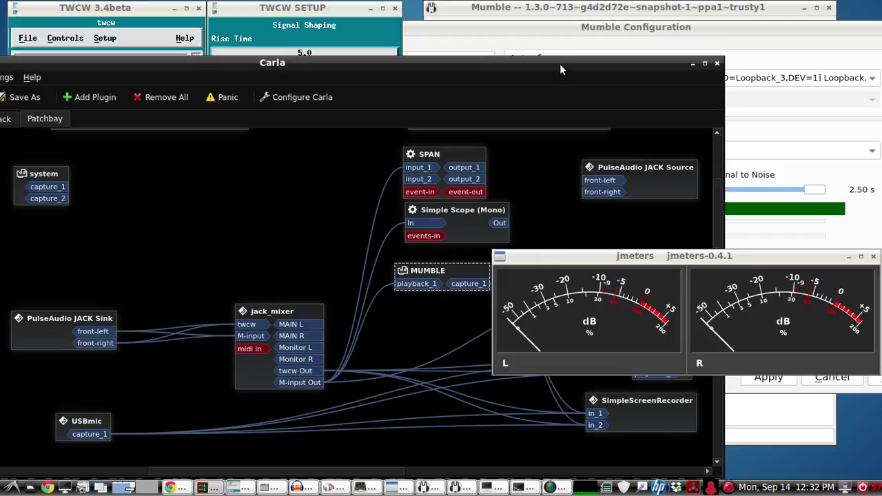
pyautogui.moveTo(560, 64); pyautogui.dragTo(324, 57)
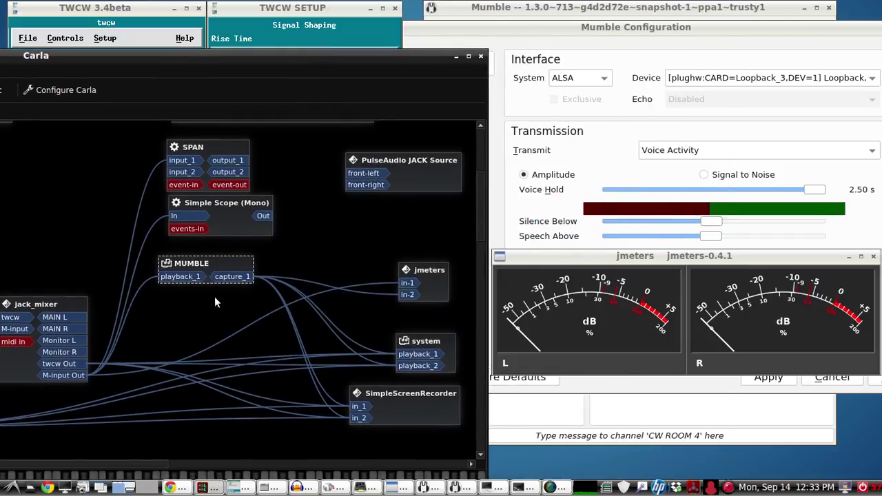
pyautogui.click(428, 271)
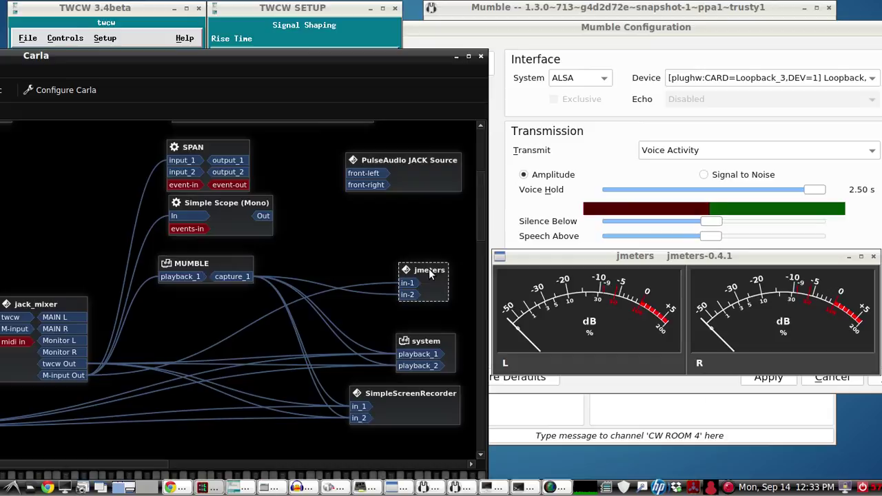
pyautogui.click(431, 338)
pyautogui.moveTo(434, 410); pyautogui.dragTo(438, 417)
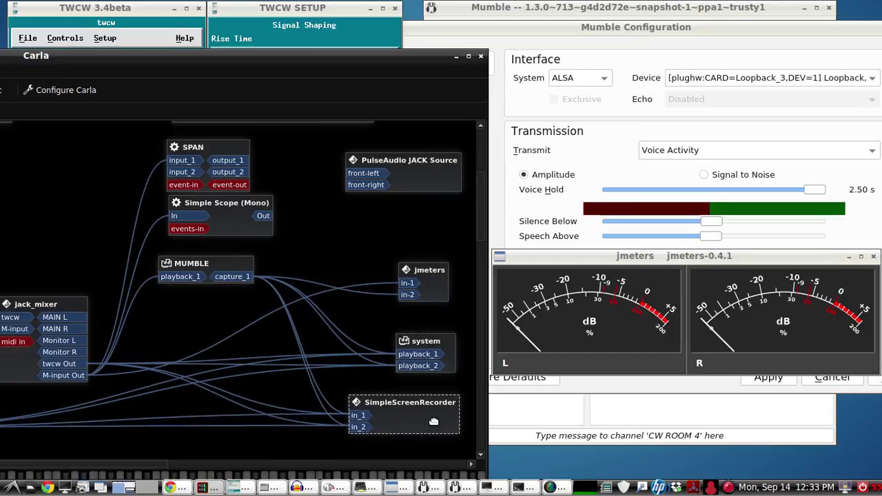
pyautogui.moveTo(244, 225); pyautogui.dragTo(238, 223)
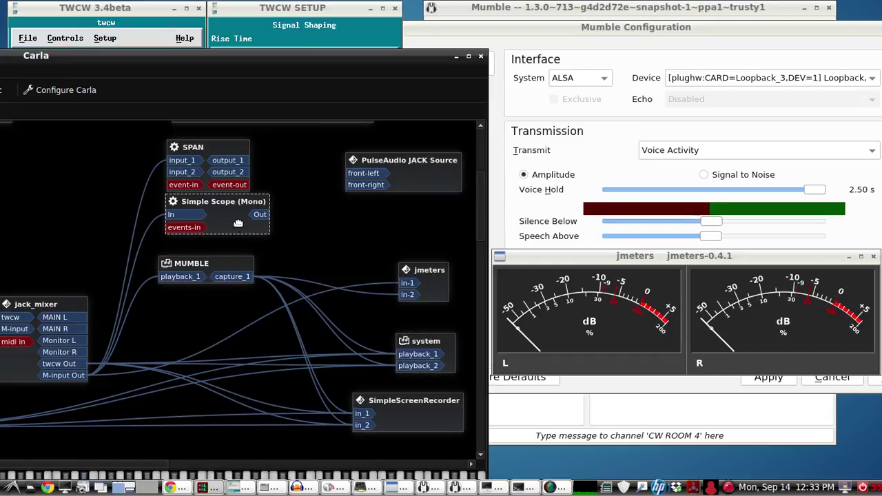
pyautogui.click(212, 146)
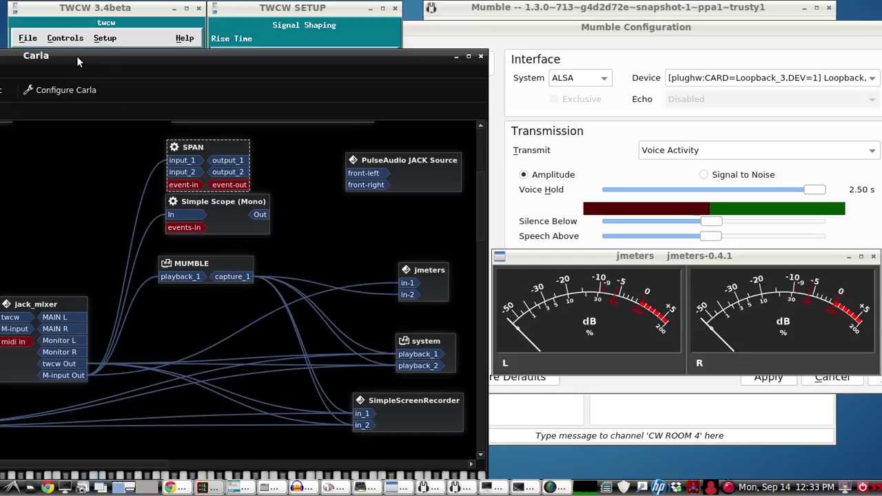
# Examine the jack_mixer inputs and the USBmic routing in Carla's patchbay, and put the Carla window away.
pyautogui.moveTo(78, 62); pyautogui.dragTo(283, 40)
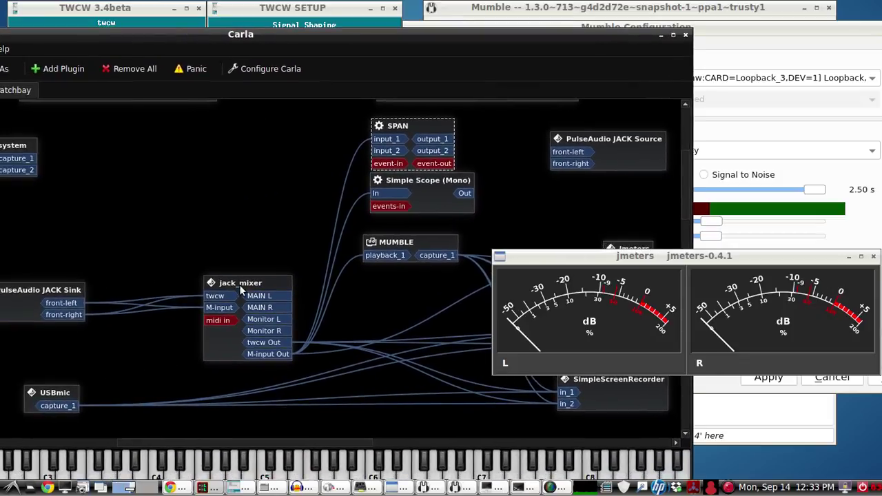
pyautogui.moveTo(528, 38); pyautogui.dragTo(584, 31)
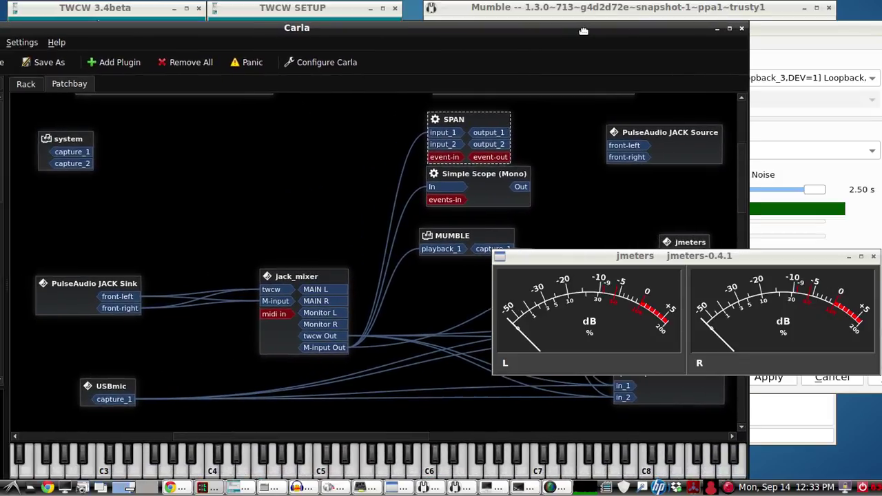
pyautogui.click(103, 389)
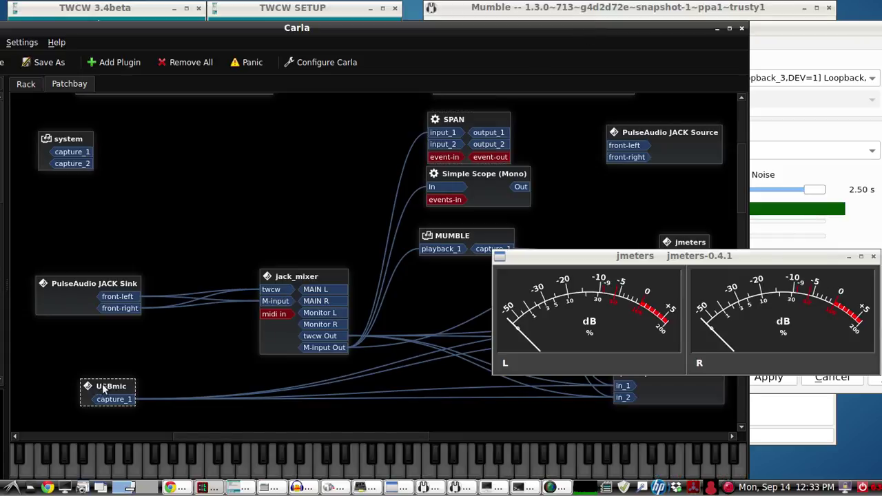
pyautogui.moveTo(593, 32); pyautogui.dragTo(407, 57)
pyautogui.click(531, 53)
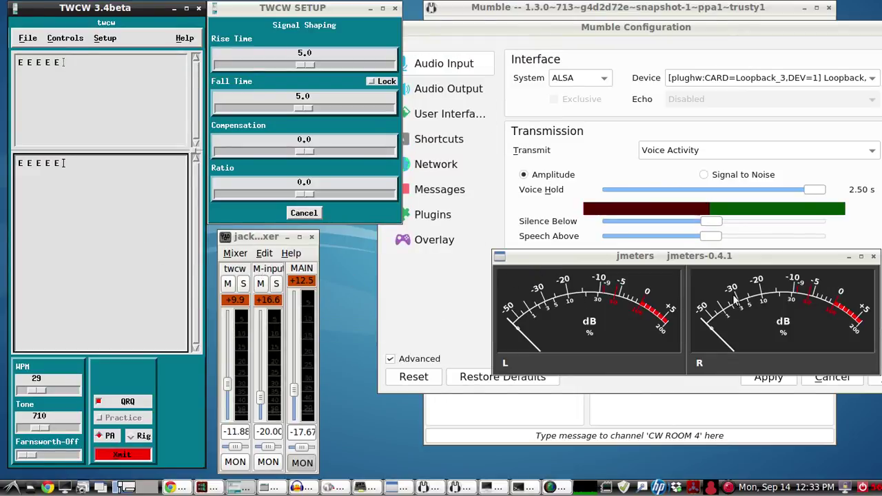
# Send the letter T three times, separated by spaces, in TWCW to compare the sent and returned signals on the meters.
pyautogui.click(775, 307)
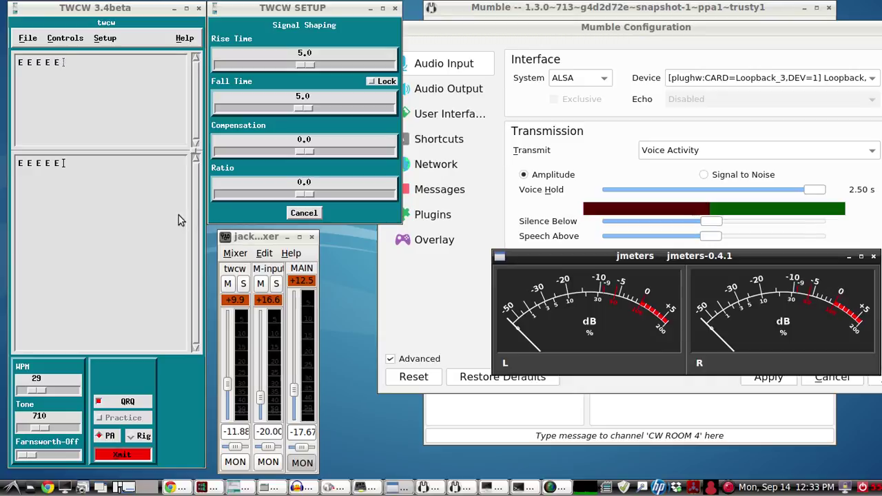
pyautogui.click(131, 227)
pyautogui.write('T ')
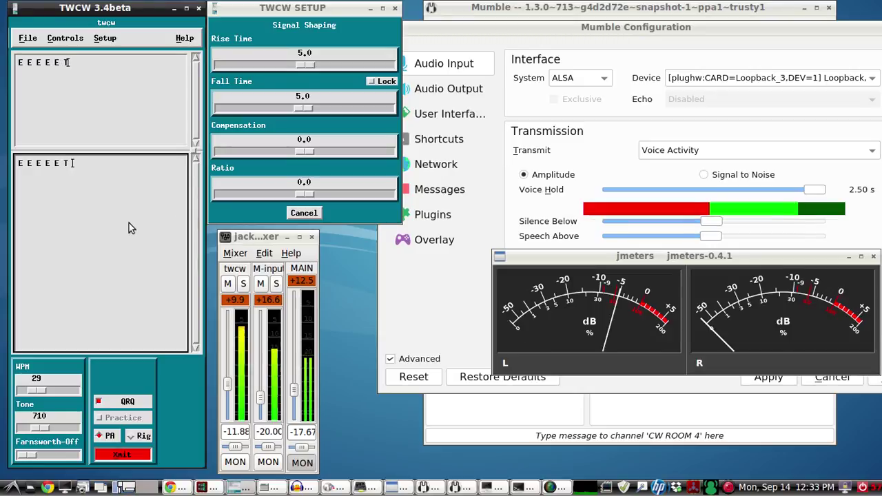
pyautogui.write('T T')
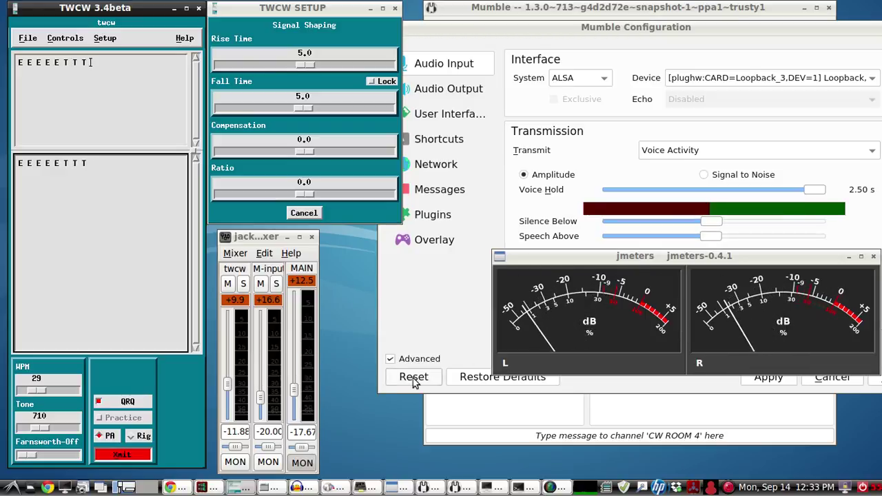
# Set the M-input channel level to -25.00 in jack_mixer and send four more T characters in TWCW.
pyautogui.click(268, 432)
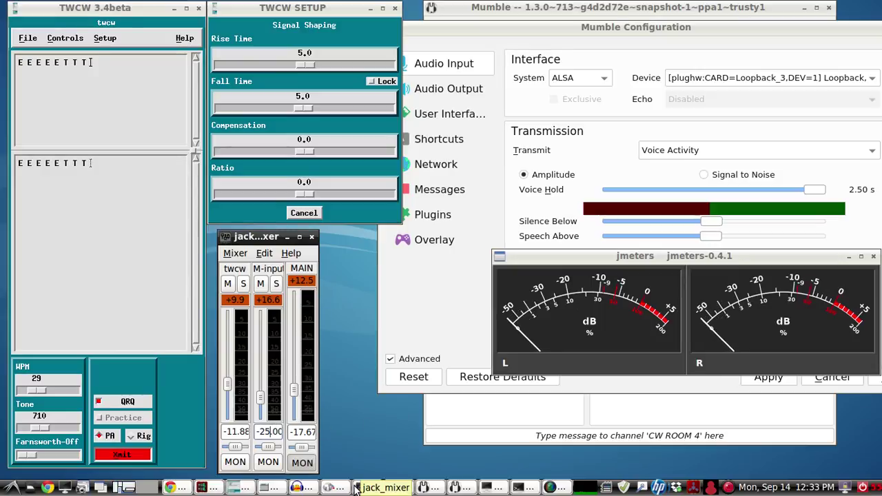
pyautogui.press('Return')
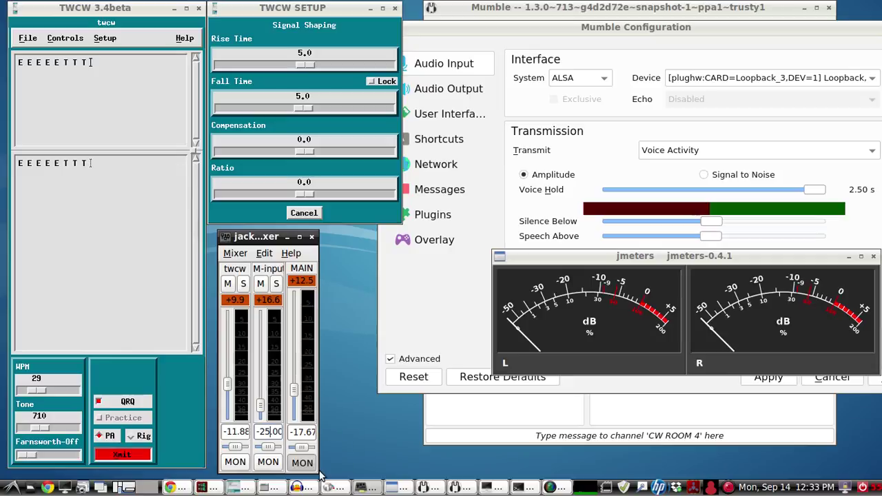
pyautogui.click(87, 279)
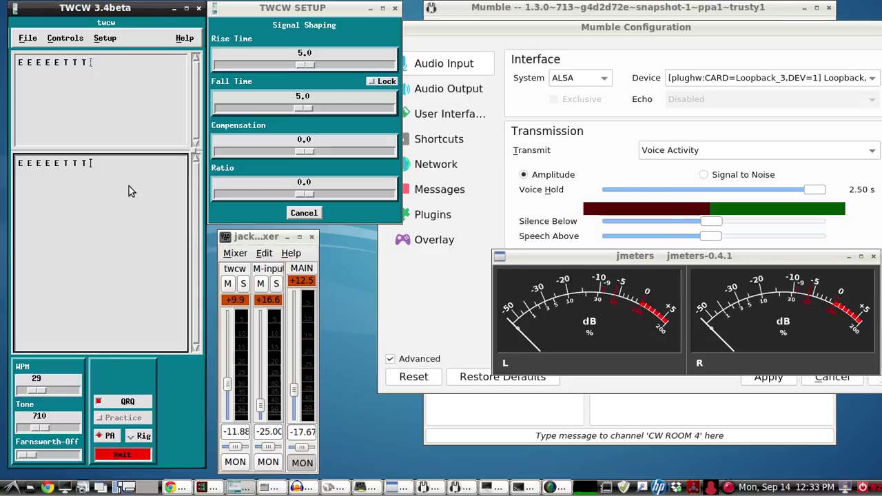
pyautogui.write('T ')
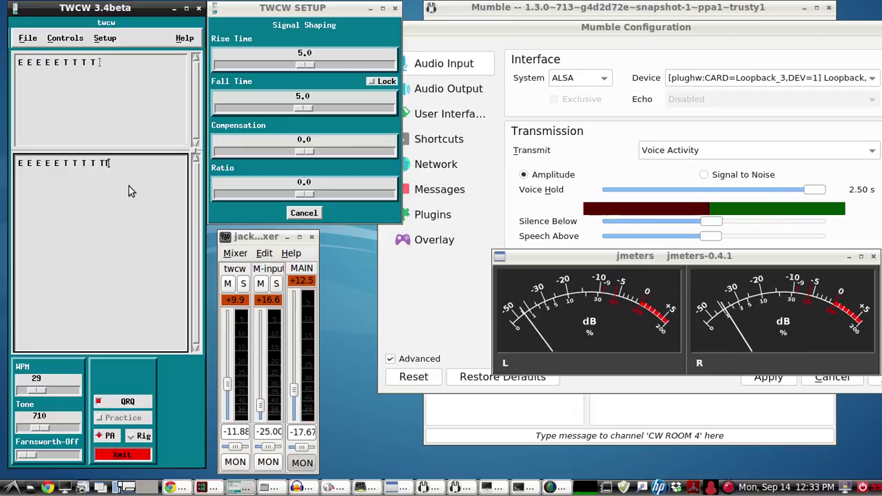
pyautogui.write('T')
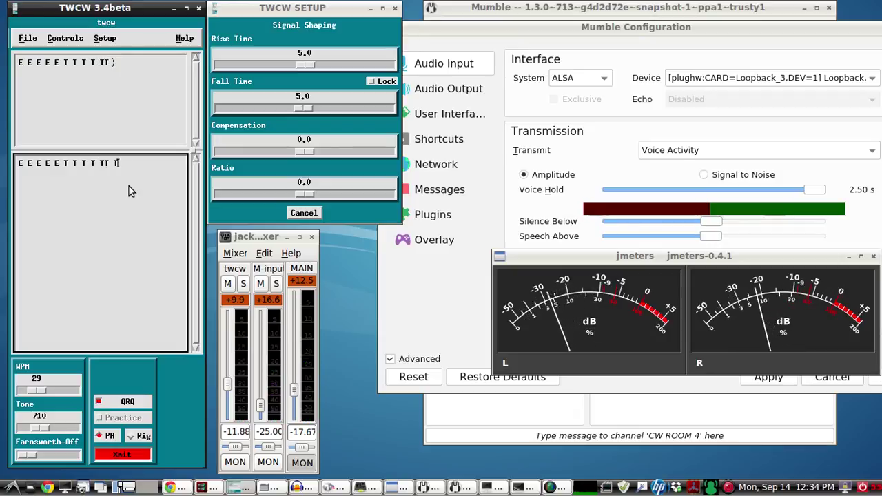
pyautogui.write('T')
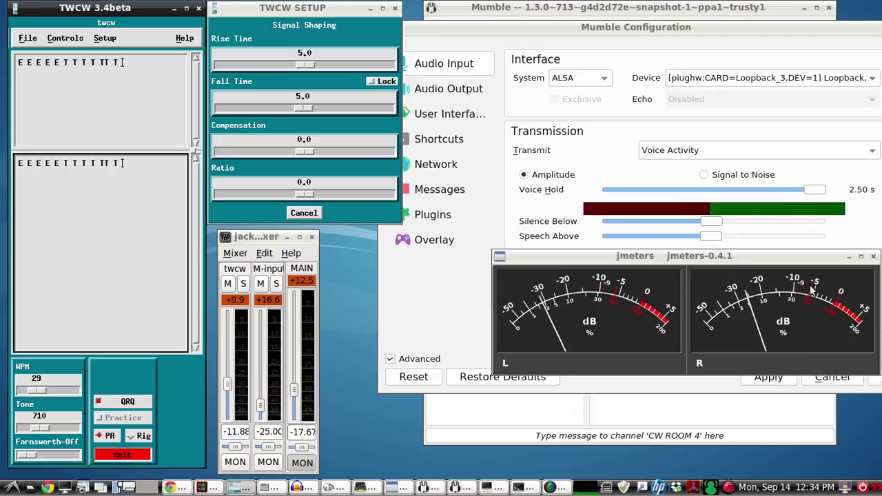
# Try to set the M-input channel level to -15.00 in jack_mixer and send three more T characters in TWCW.
pyautogui.click(266, 433)
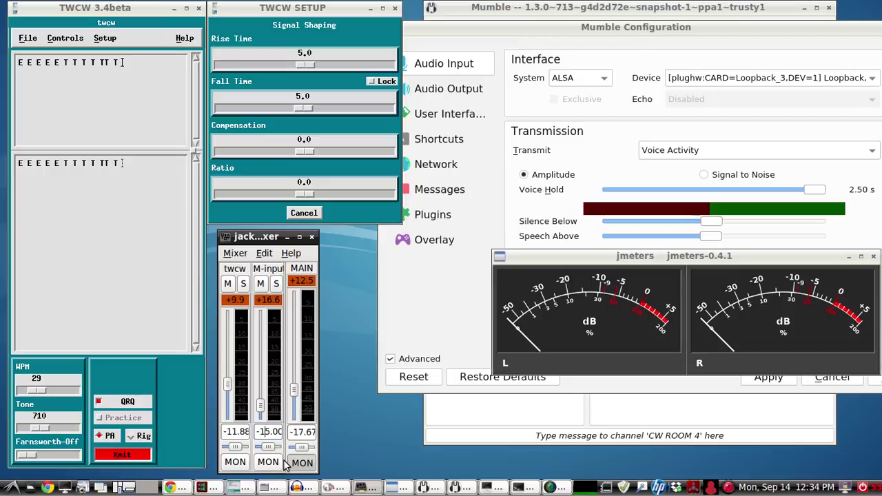
pyautogui.click(77, 262)
pyautogui.write('T ')
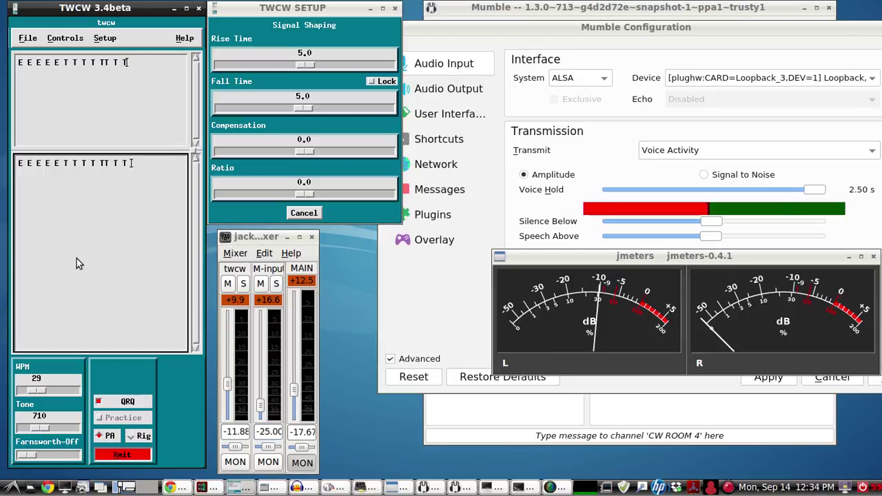
pyautogui.write('T')
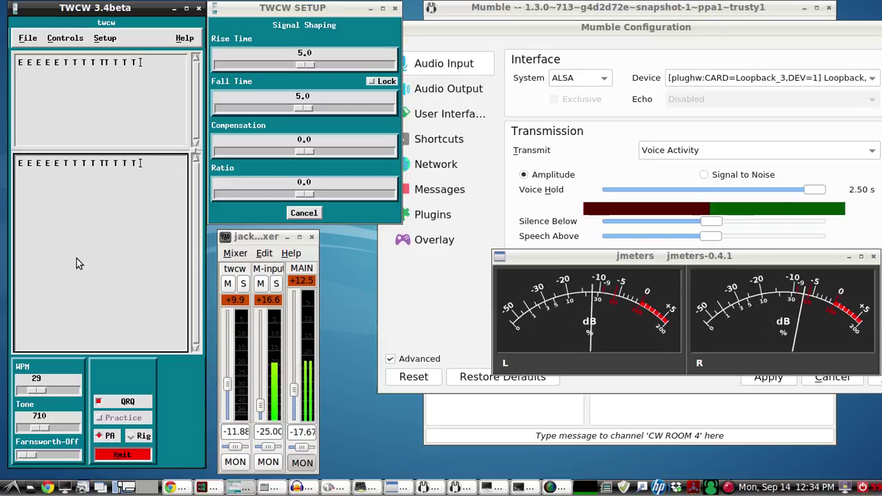
pyautogui.write('T')
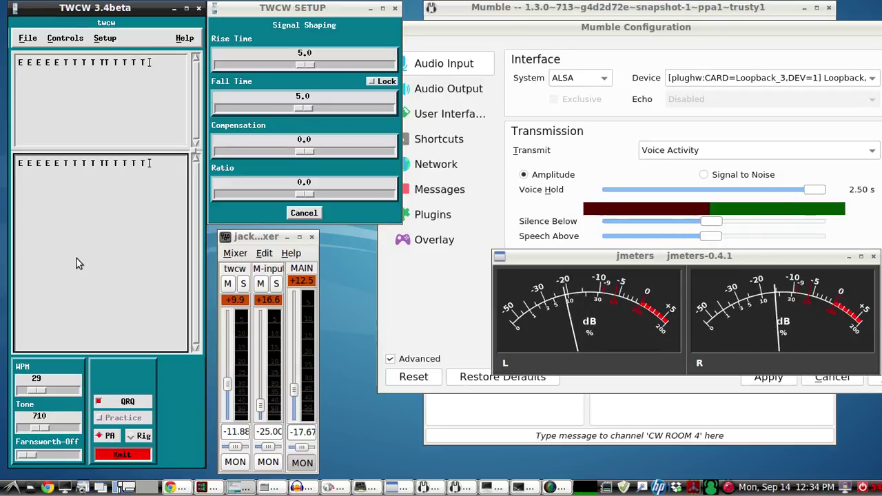
# Set the M-input channel level to -15.00 in jack_mixer, and send seven T and four V characters in TWCW.
pyautogui.click(261, 433)
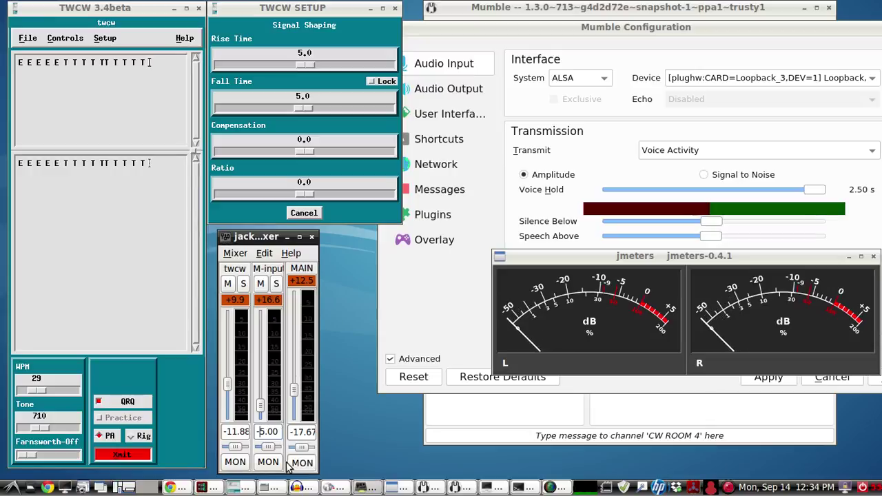
pyautogui.press('Return')
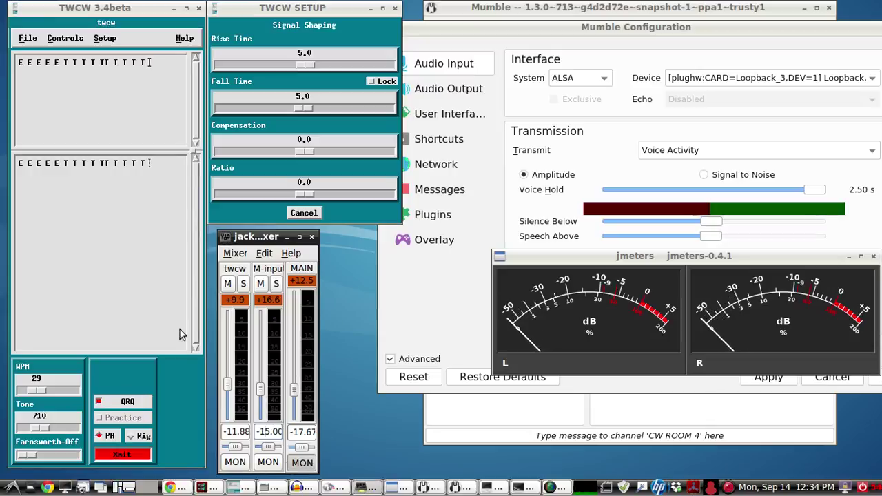
pyautogui.click(142, 317)
pyautogui.write('T')
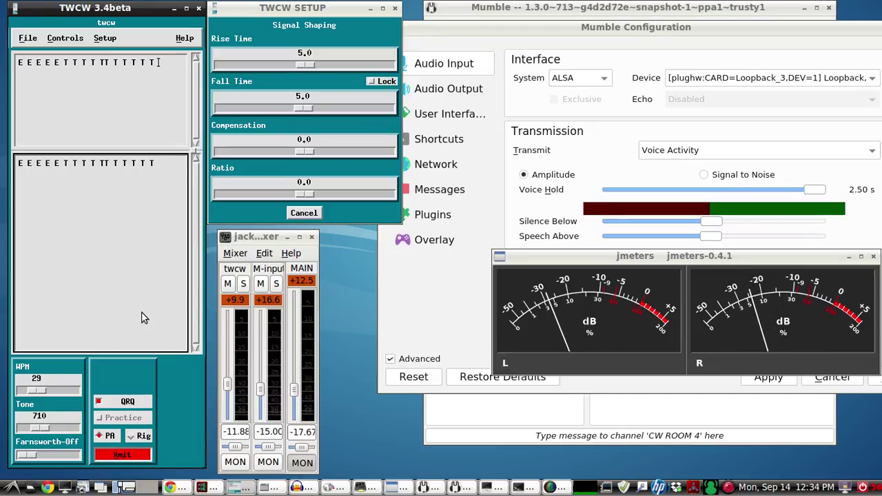
pyautogui.write('t')
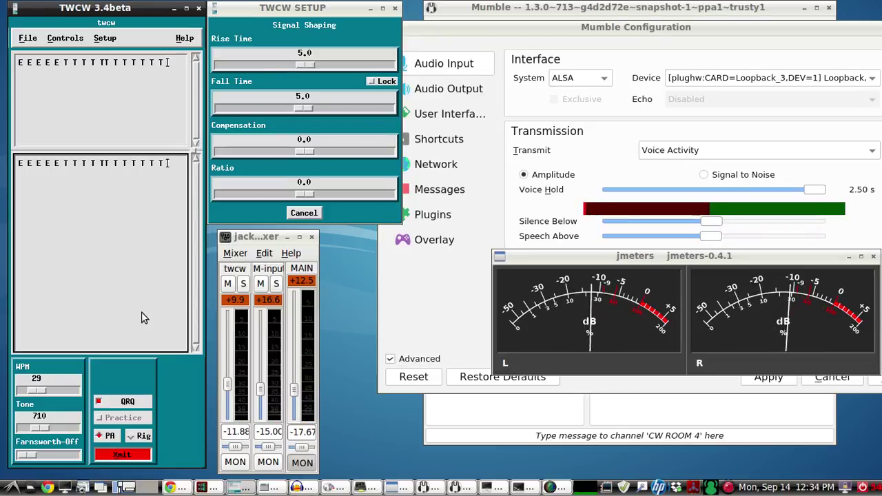
pyautogui.write('ttt')
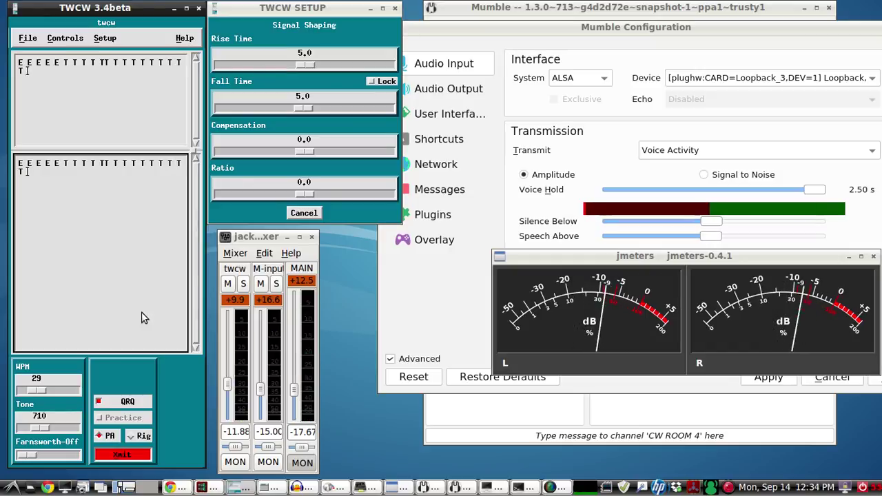
pyautogui.write('tt')
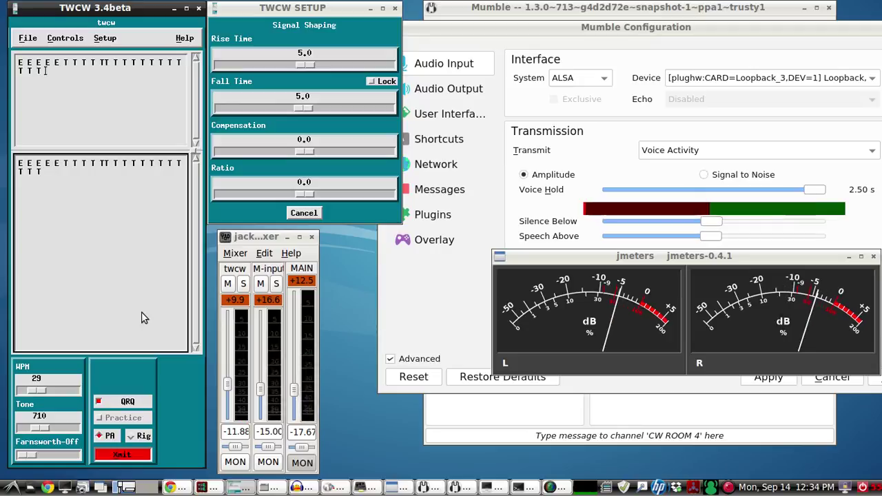
pyautogui.write('vvv')
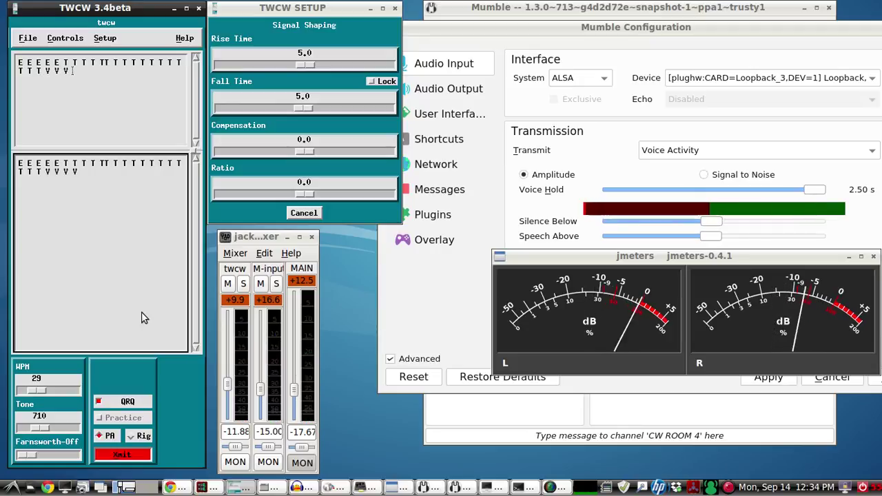
pyautogui.write('v')
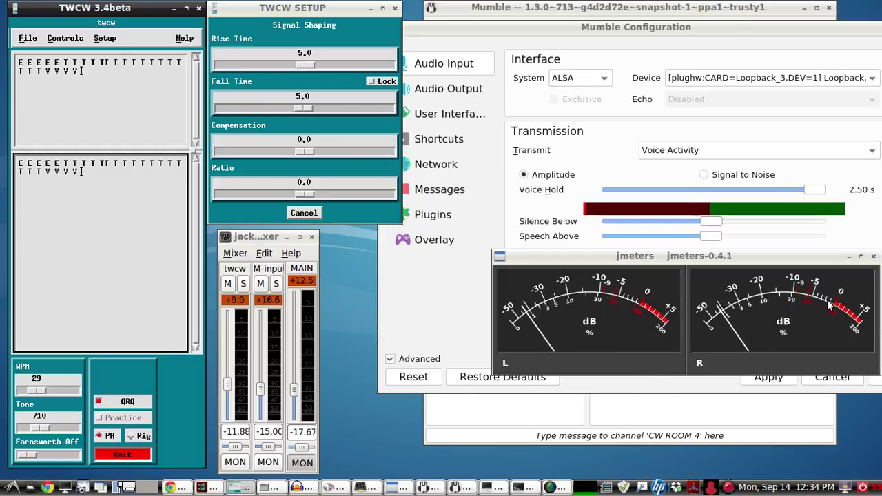
# Set the M-input channel level to -20.00 in jack_mixer, and send eight T characters and a 0 in TWCW.
pyautogui.click(260, 432)
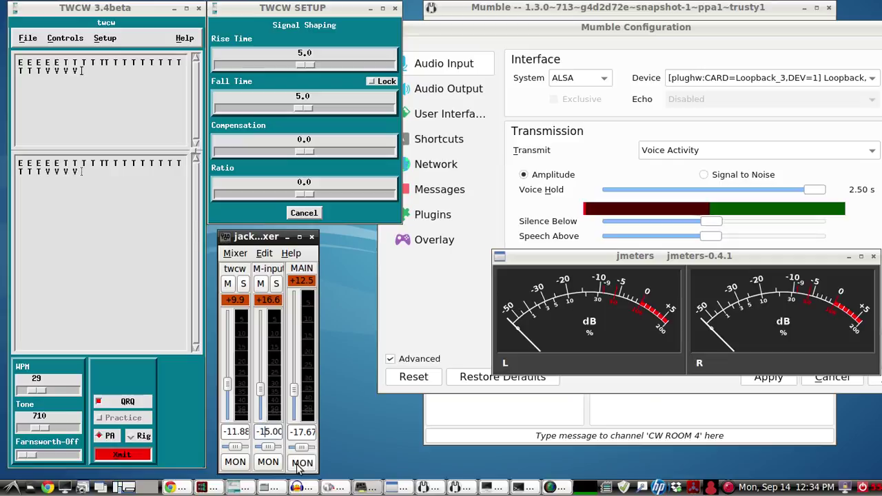
pyautogui.press('Delete')
pyautogui.press('Return')
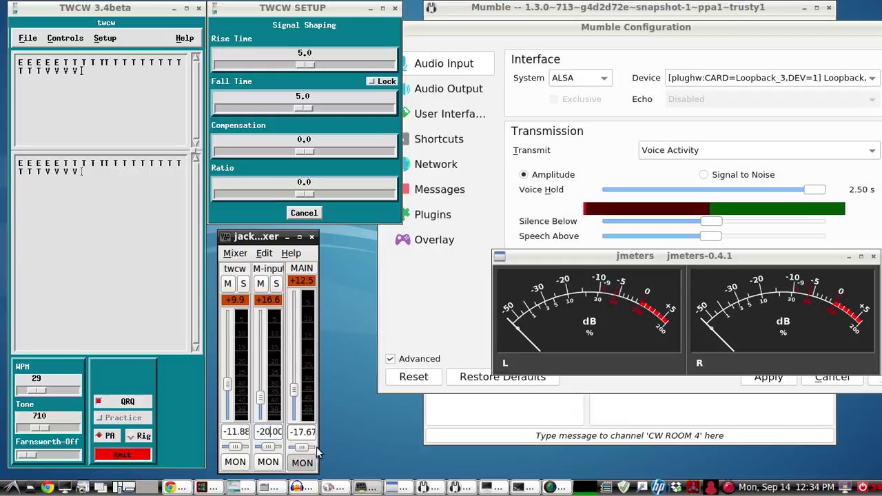
pyautogui.click(99, 297)
pyautogui.write('T T ')
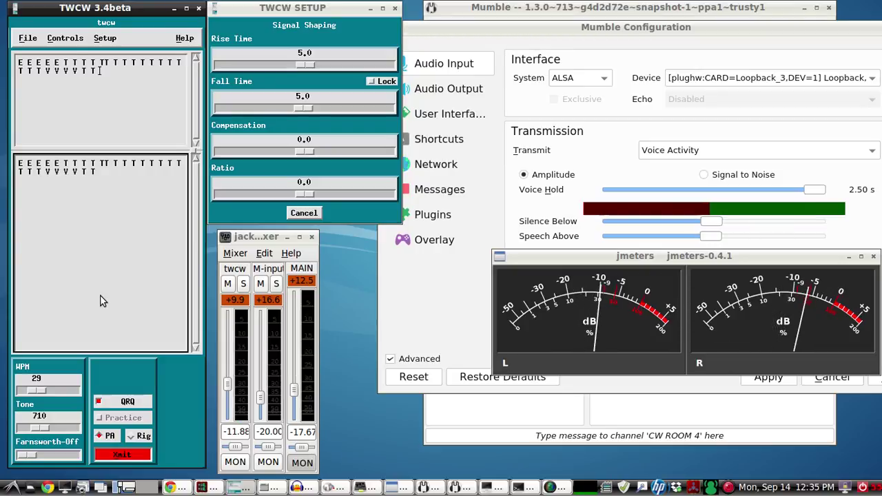
pyautogui.write('T T')
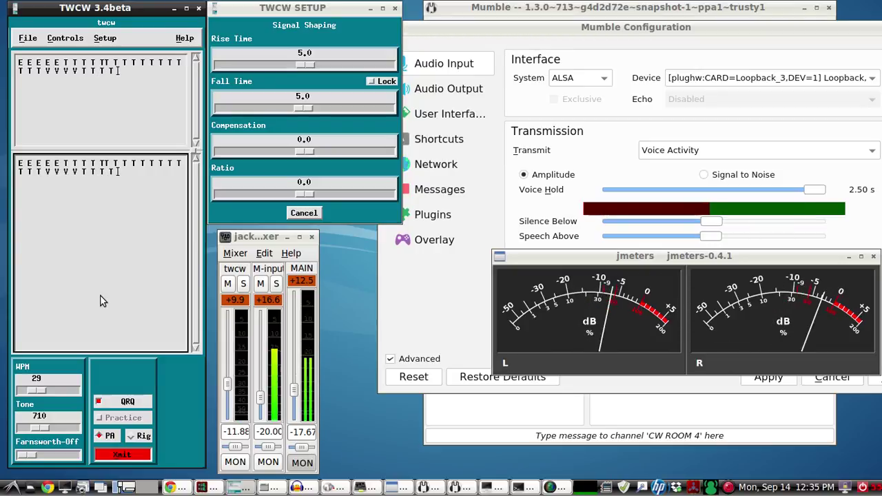
pyautogui.write('T T ')
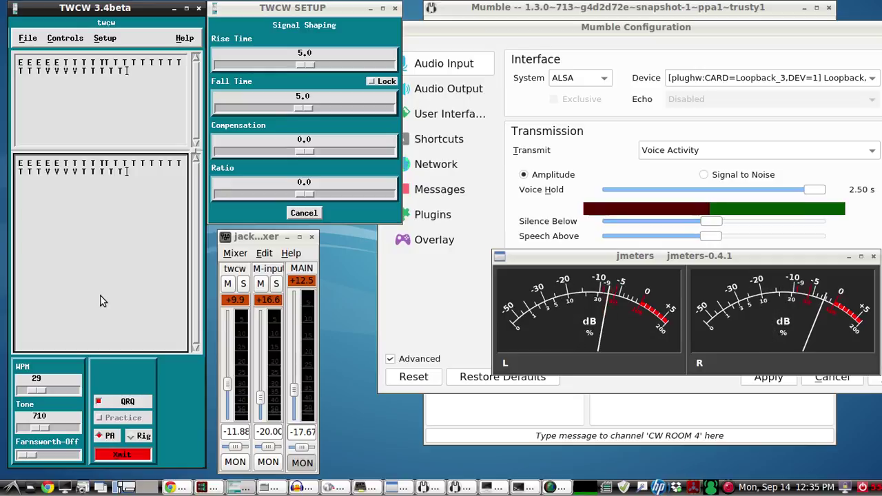
pyautogui.write('T T T T 0')
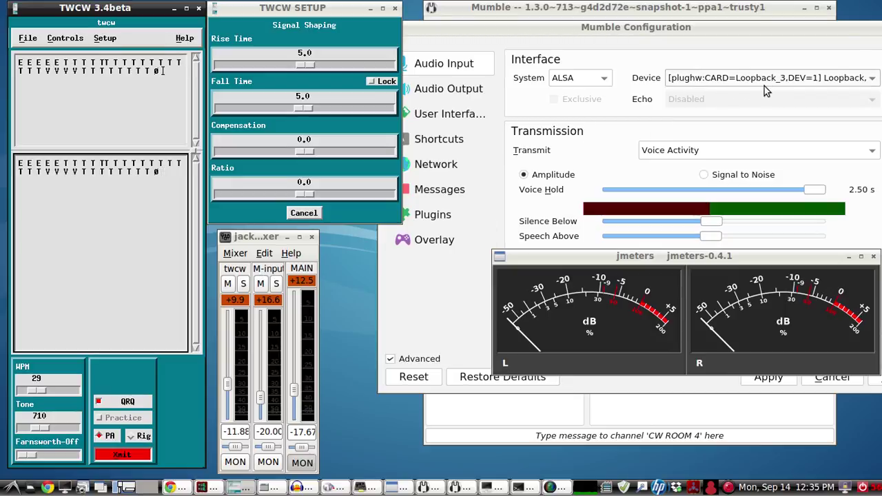
# Set the signal shaping rise and fall times to 2.0 in TWCW SETUP, and send EVTESTING in TWCW.
pyautogui.click(703, 259)
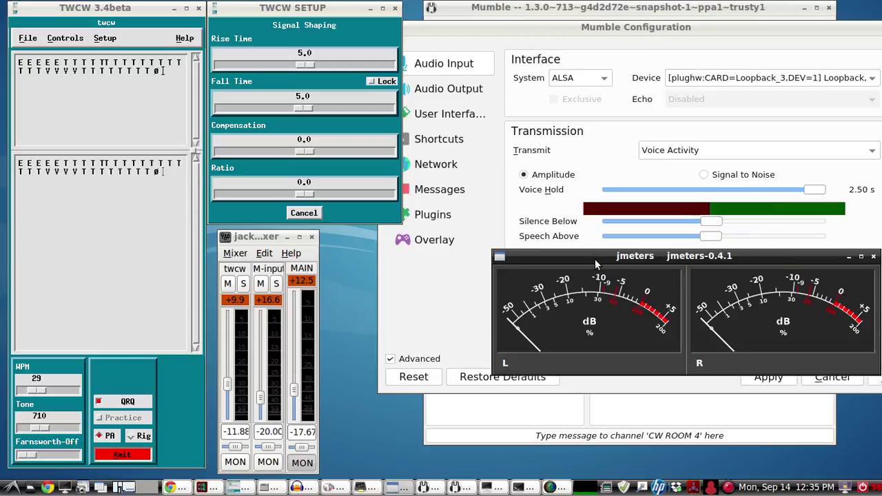
pyautogui.click(122, 275)
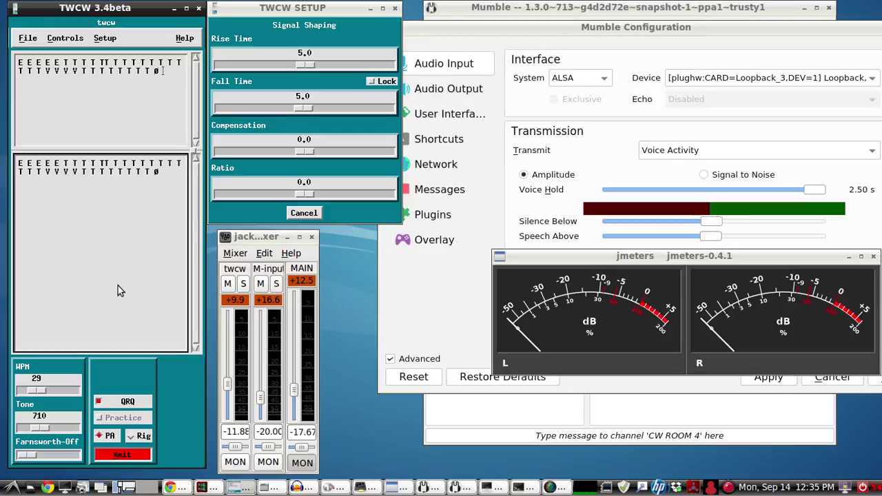
pyautogui.write('EV')
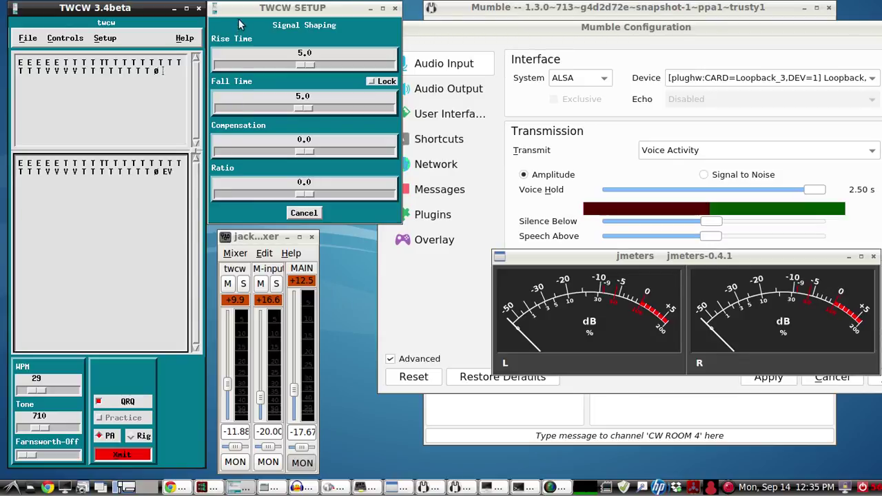
pyautogui.moveTo(305, 64); pyautogui.dragTo(279, 66)
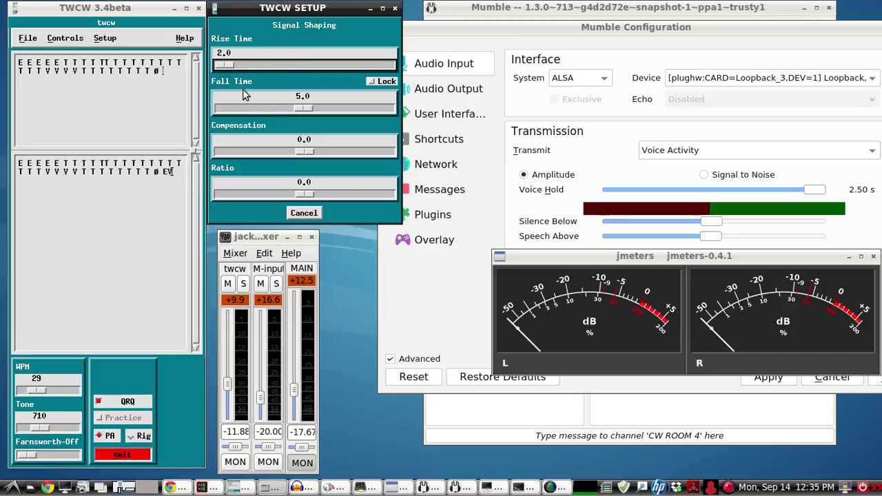
pyautogui.moveTo(304, 111); pyautogui.dragTo(248, 111)
pyautogui.click(117, 240)
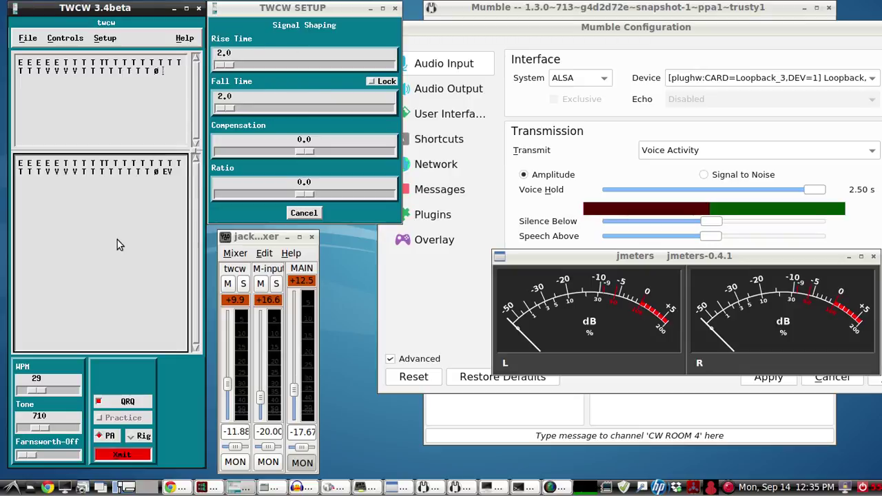
pyautogui.write('TESTING')
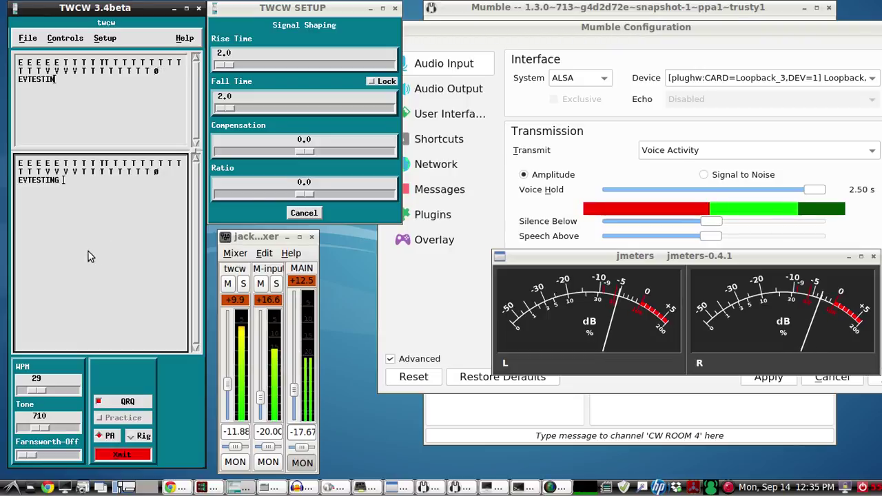
# Set the Loopback test to None in Mumble's audio output settings, apply it, and close the configuration window.
pyautogui.click(848, 256)
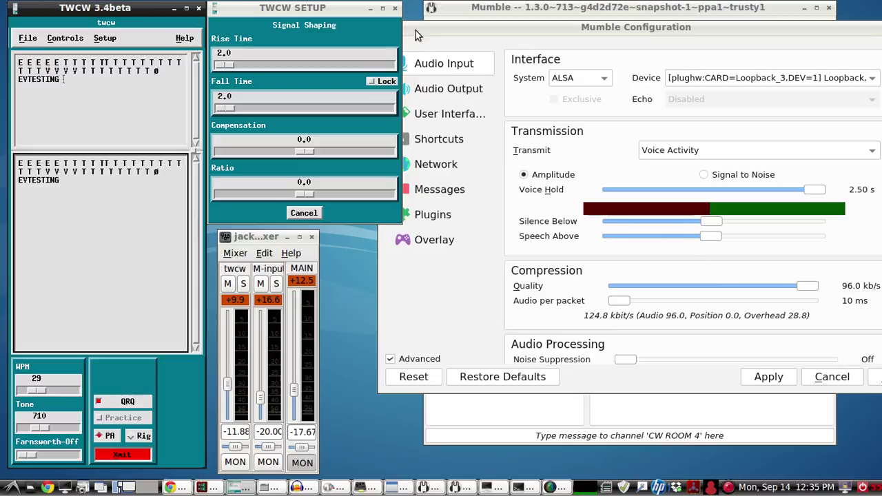
pyautogui.click(448, 88)
pyautogui.scroll(-5, 627, 234)
pyautogui.click(640, 290)
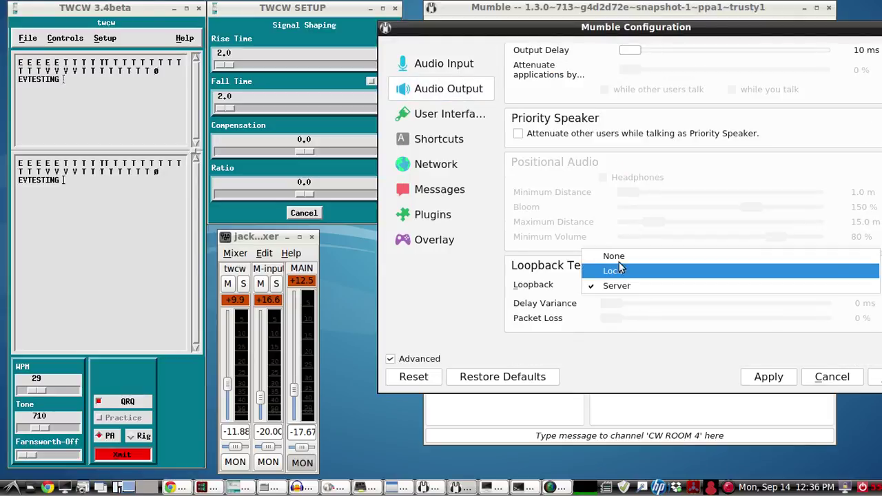
pyautogui.click(618, 258)
pyautogui.click(796, 381)
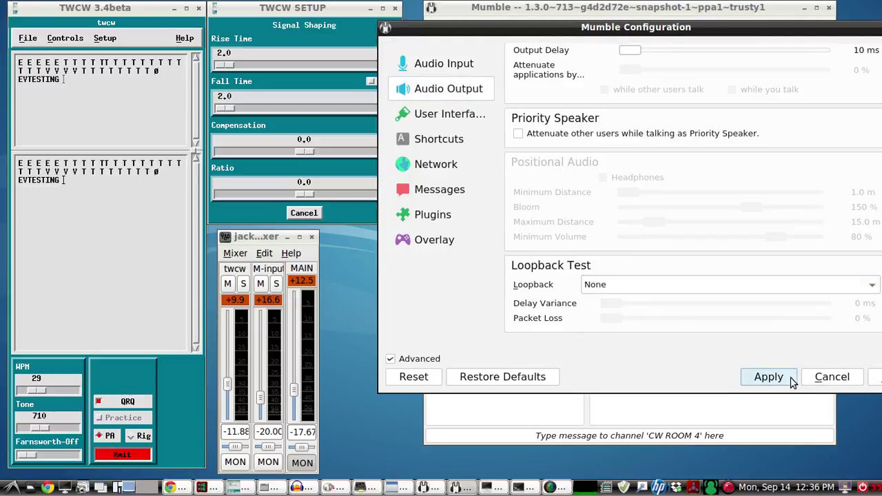
pyautogui.click(443, 63)
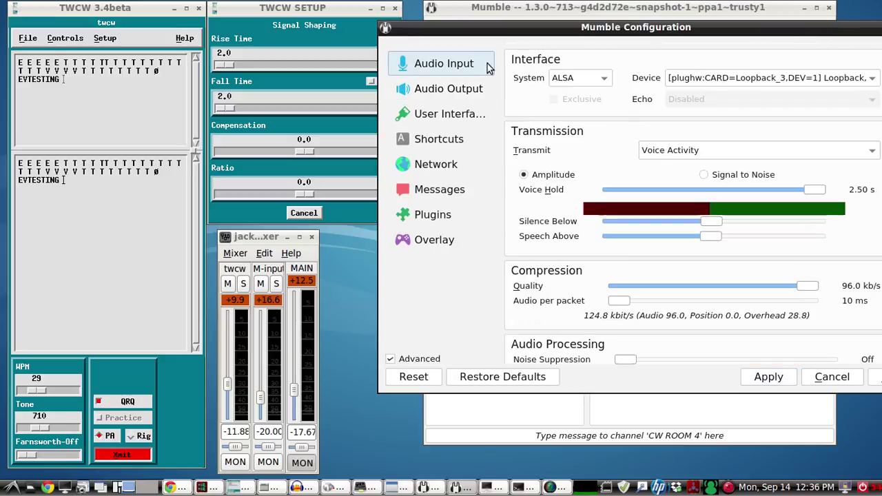
pyautogui.moveTo(788, 27); pyautogui.dragTo(744, 32)
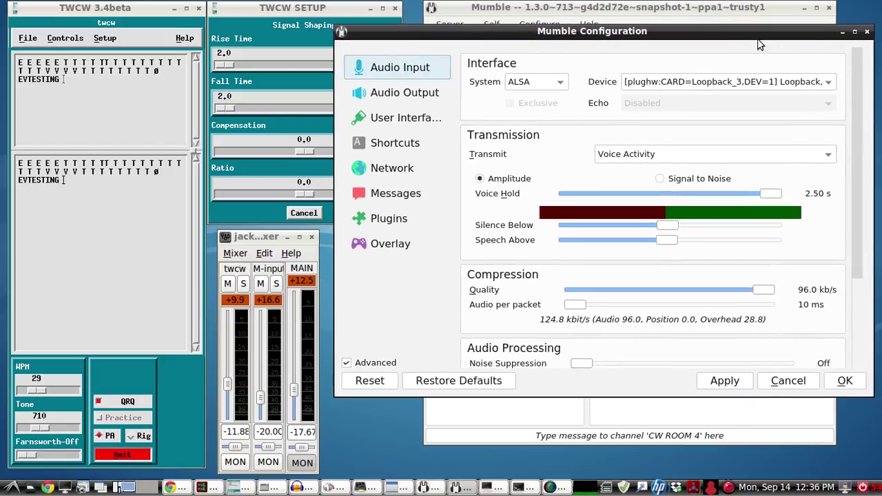
pyautogui.click(867, 31)
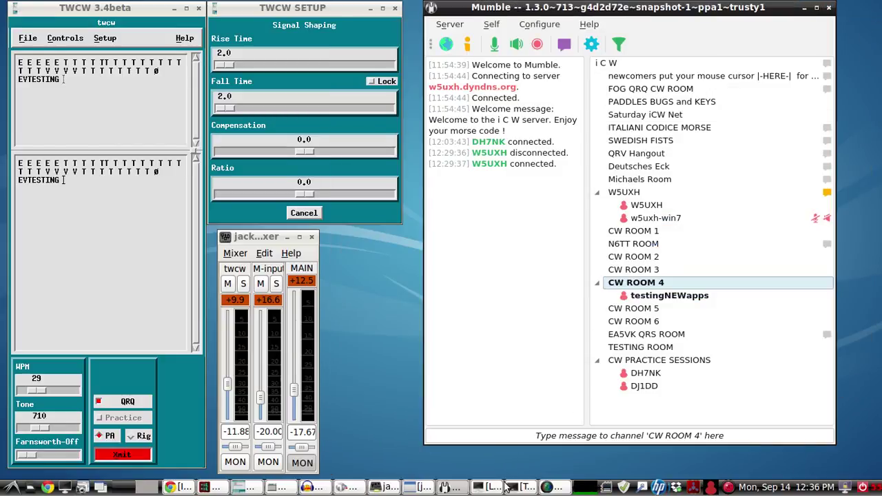
# Bring the jmeters window back into view and send TESTING in TWCW with the loopback off.
pyautogui.click(419, 487)
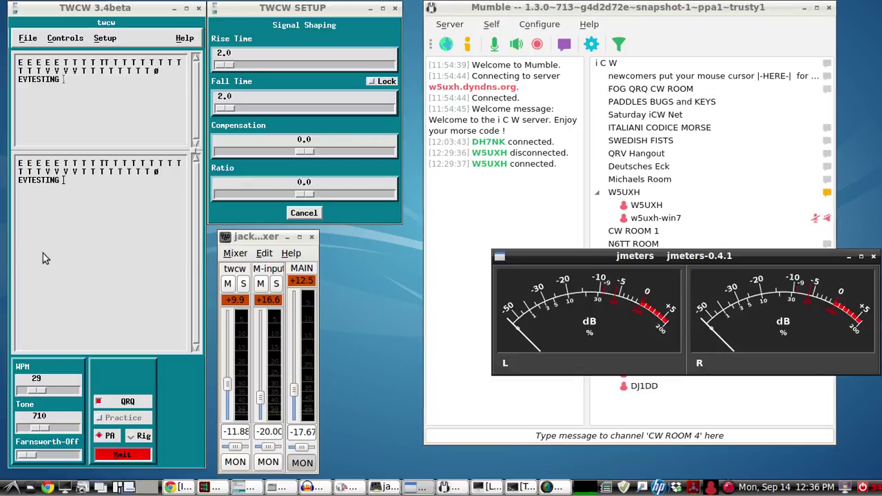
pyautogui.click(57, 236)
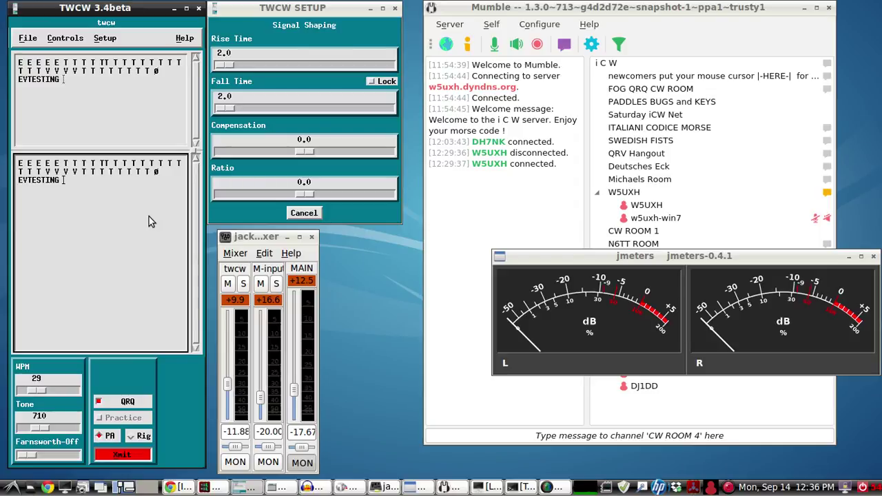
pyautogui.write('TESTING')
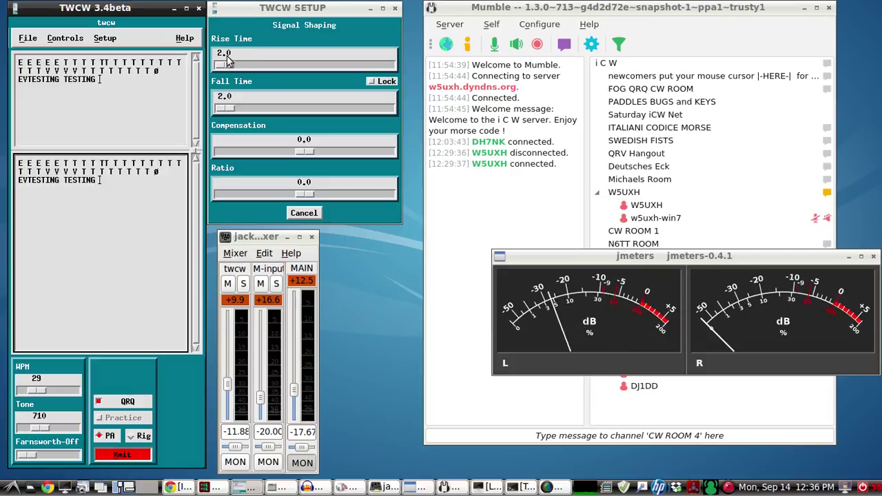
# Set the signal shaping rise and fall times to 8.0 in TWCW SETUP, and send TESING TESTING in TWCW.
pyautogui.moveTo(229, 62); pyautogui.dragTo(390, 64)
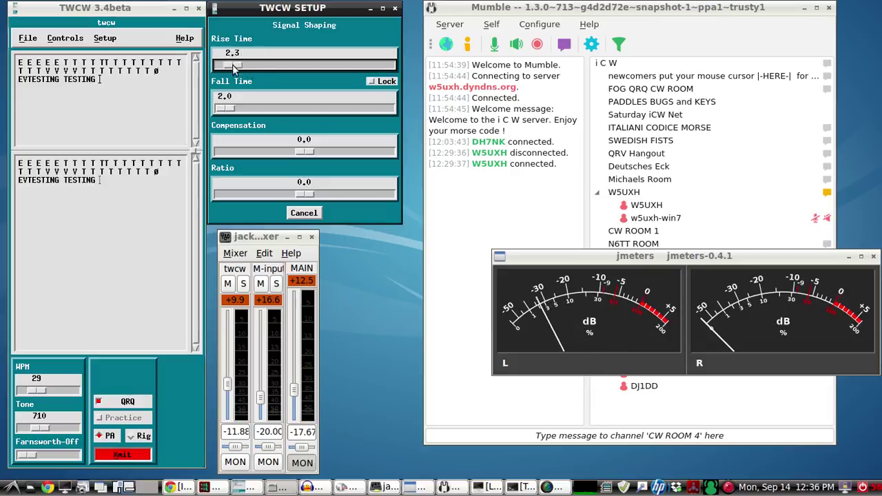
pyautogui.click(239, 113)
pyautogui.moveTo(226, 108); pyautogui.dragTo(393, 120)
pyautogui.click(166, 228)
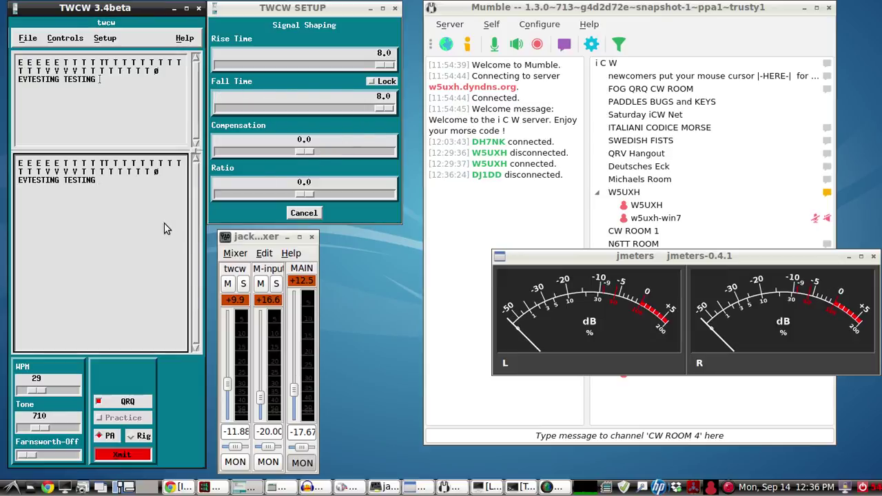
pyautogui.write('TESING')
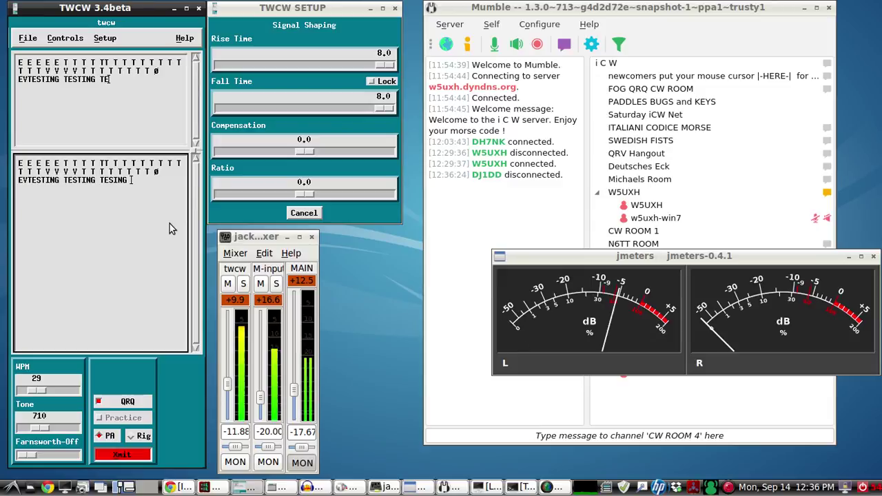
pyautogui.write(' TESTING')
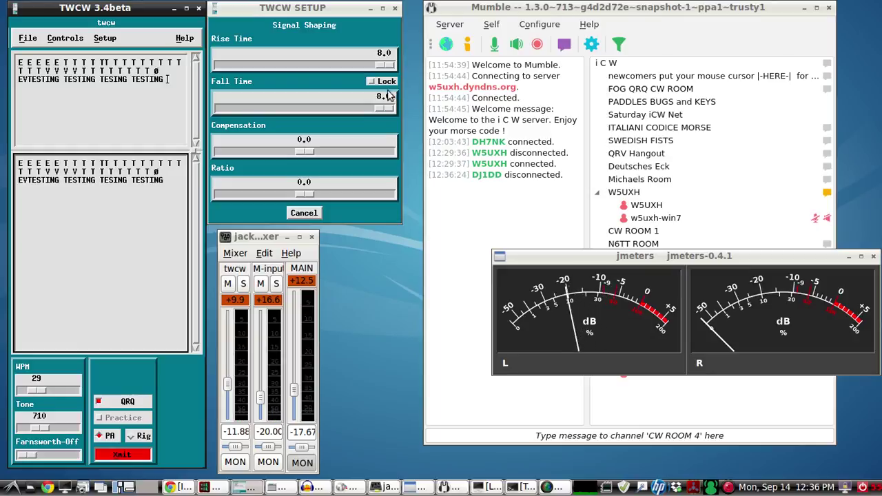
# Set both the rise time and the fall time to 5.0 in TWCW SETUP.
pyautogui.moveTo(383, 68); pyautogui.dragTo(301, 75)
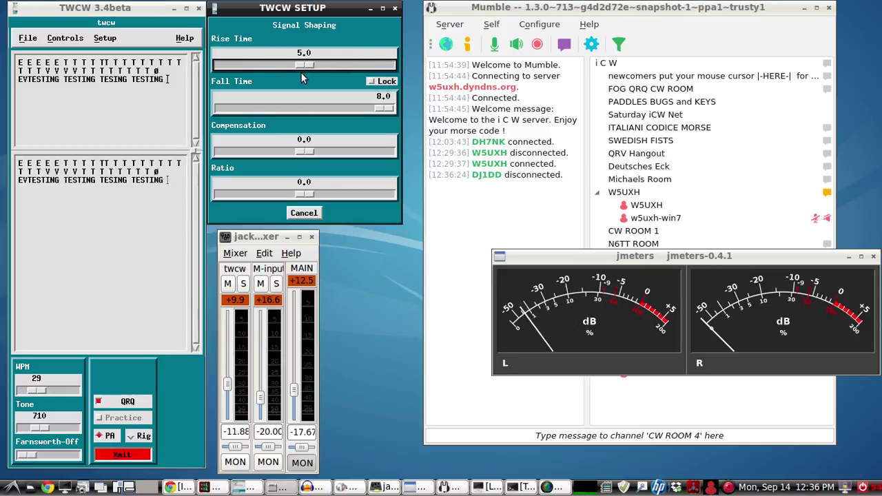
pyautogui.moveTo(383, 108); pyautogui.dragTo(323, 112)
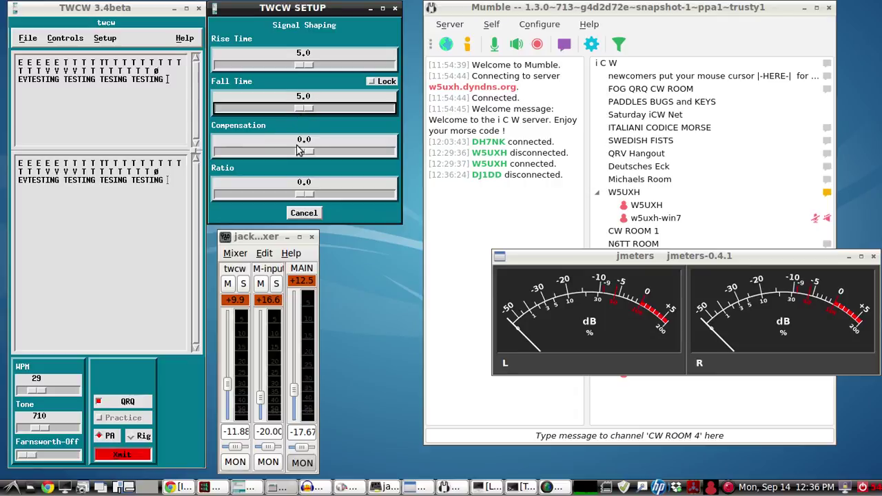
# Set Compensation to -6.3 in TWCW SETUP and send TSETING in TWCW.
pyautogui.moveTo(305, 152); pyautogui.dragTo(261, 153)
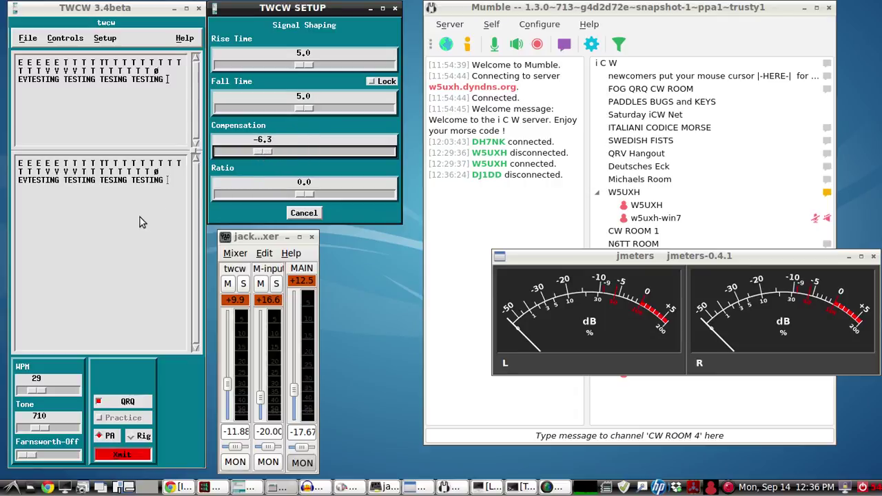
pyautogui.click(150, 205)
pyautogui.write('T')
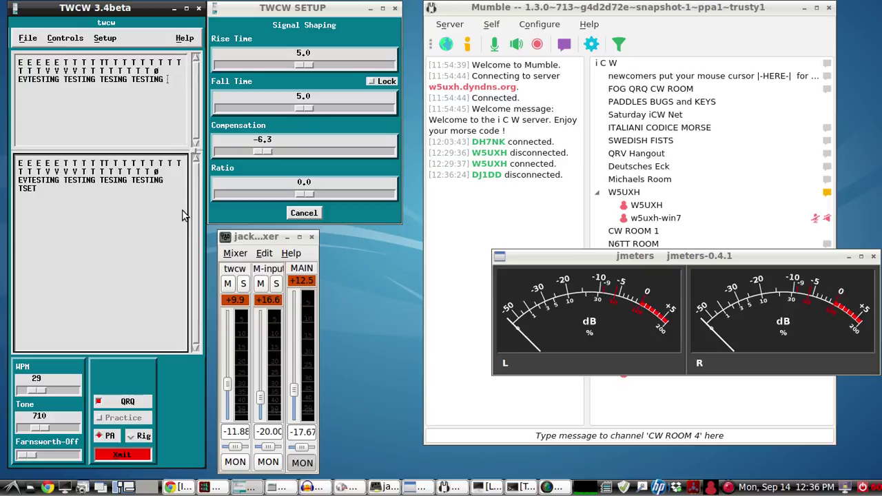
pyautogui.write('ESING TESTING')
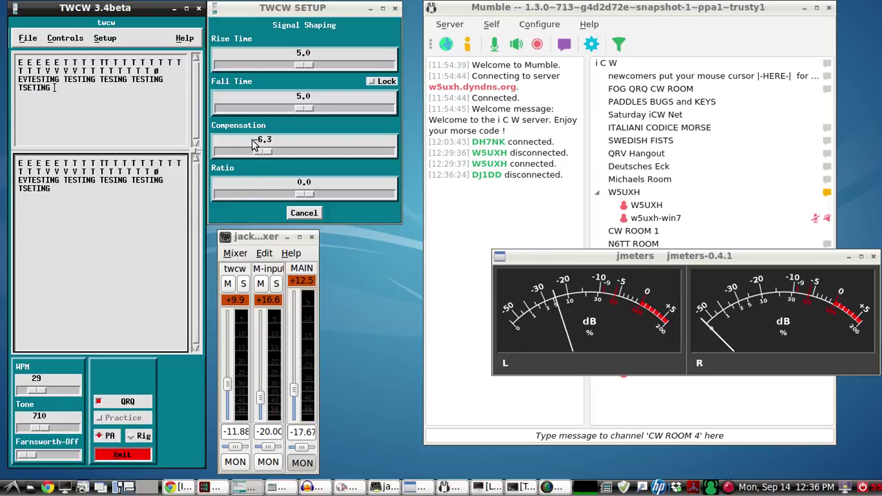
# Set Compensation to 6.7 in TWCW SETUP and send TESTING in TWCW.
pyautogui.moveTo(260, 153); pyautogui.dragTo(312, 150)
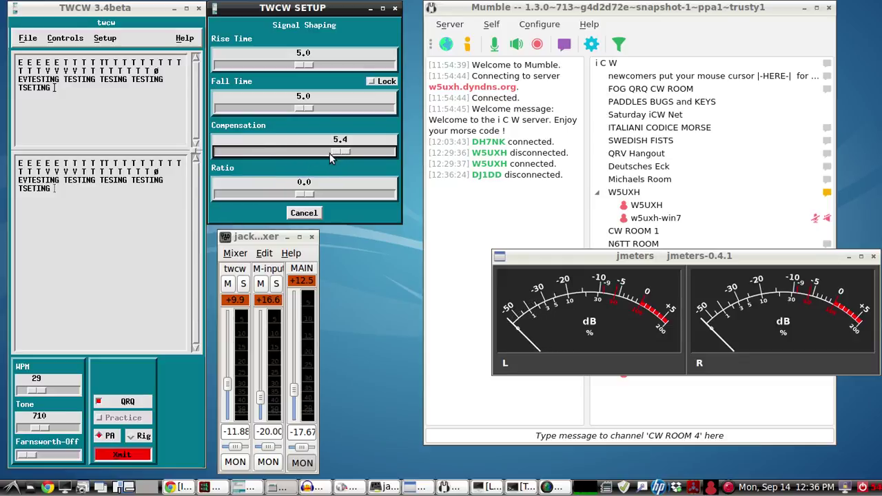
pyautogui.click(126, 247)
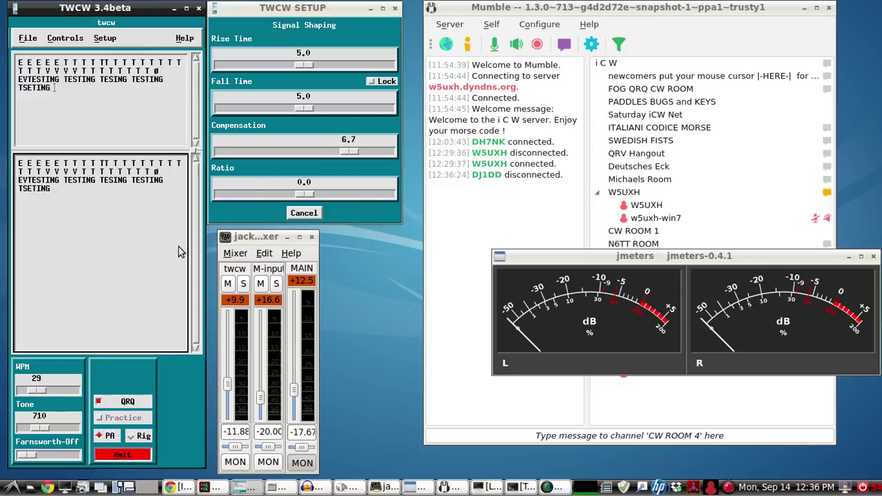
pyautogui.write('TESTING')
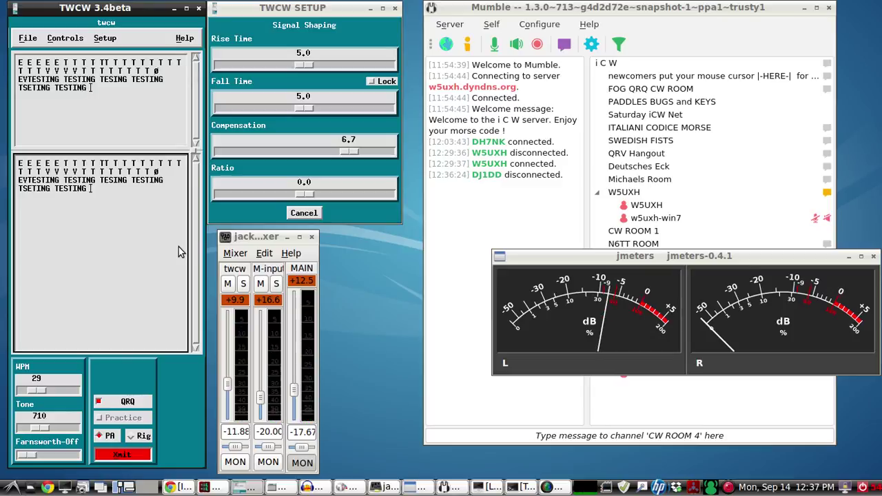
# Raise Compensation to its 12.0 maximum in TWCW SETUP and send TESTING in TWCW.
pyautogui.moveTo(348, 151); pyautogui.dragTo(381, 155)
pyautogui.click(125, 239)
pyautogui.write('TESTING')
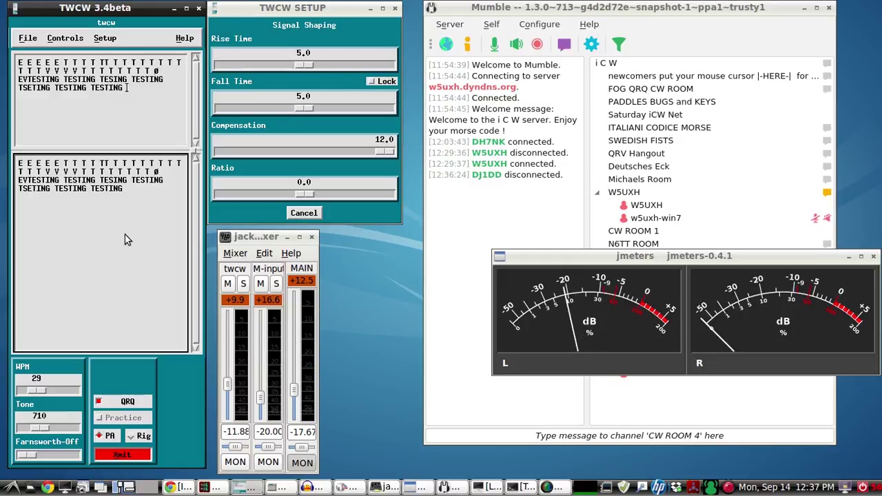
# Return Compensation to 0.0 in TWCW SETUP, keeping Ratio at 0.0.
pyautogui.click(388, 153)
pyautogui.moveTo(389, 153); pyautogui.dragTo(310, 154)
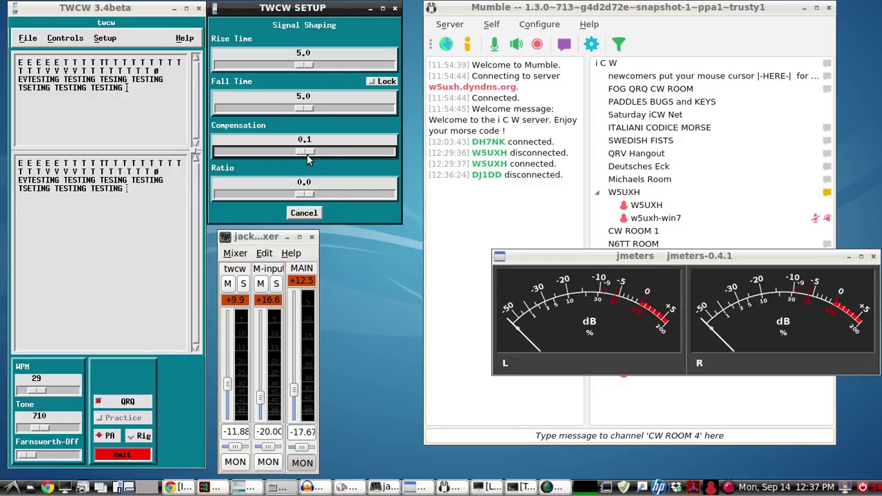
pyautogui.moveTo(307, 155); pyautogui.dragTo(311, 153)
pyautogui.moveTo(297, 150); pyautogui.dragTo(303, 151)
pyautogui.moveTo(300, 195)
pyautogui.mouseDown()
pyautogui.moveTo(261, 195)
pyautogui.moveTo(340, 193)
pyautogui.moveTo(293, 197)
pyautogui.moveTo(304, 195)
pyautogui.mouseUp()
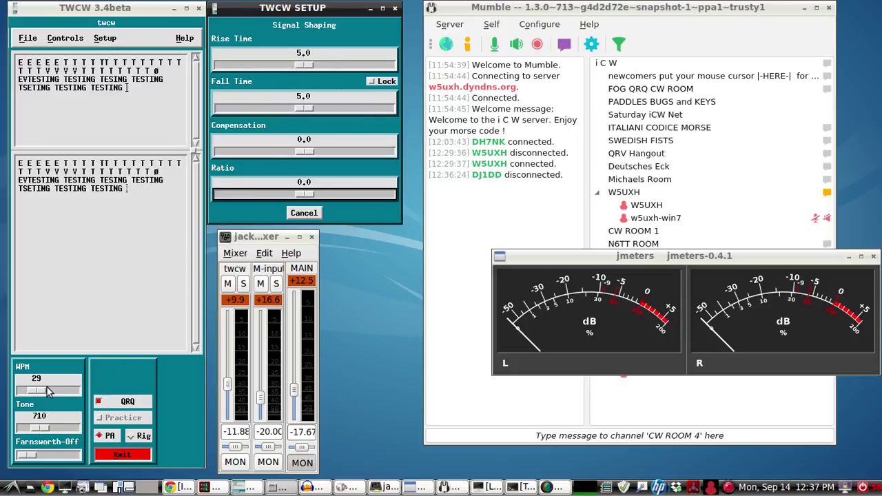
# Turn off QRQ in TWCW, set the speed to 40 WPM, and send TSETING.
pyautogui.moveTo(34, 391); pyautogui.dragTo(95, 405)
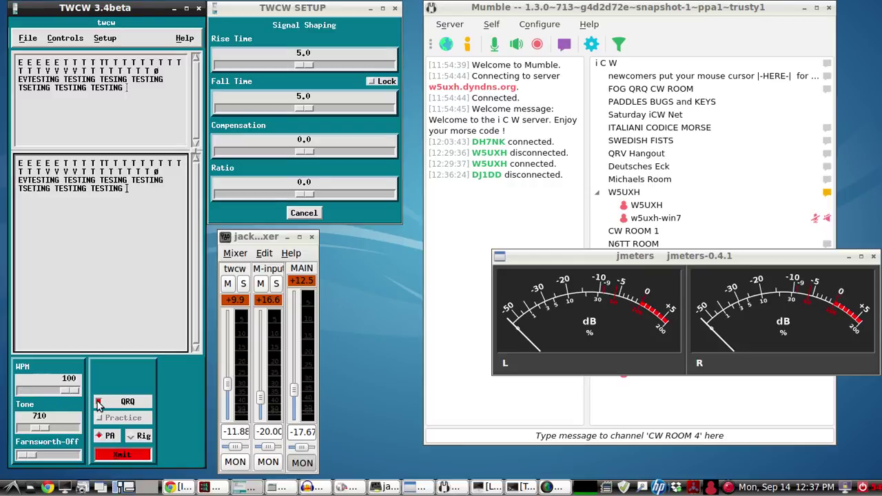
pyautogui.click(98, 404)
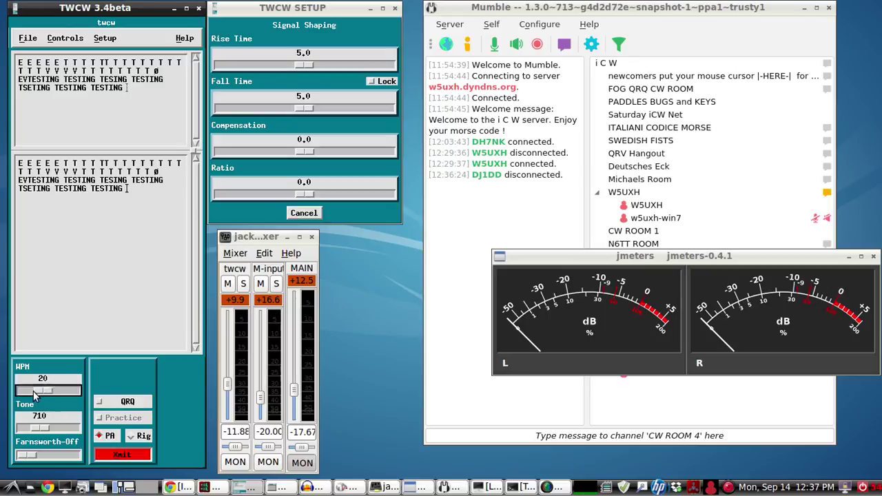
pyautogui.moveTo(35, 392); pyautogui.dragTo(74, 400)
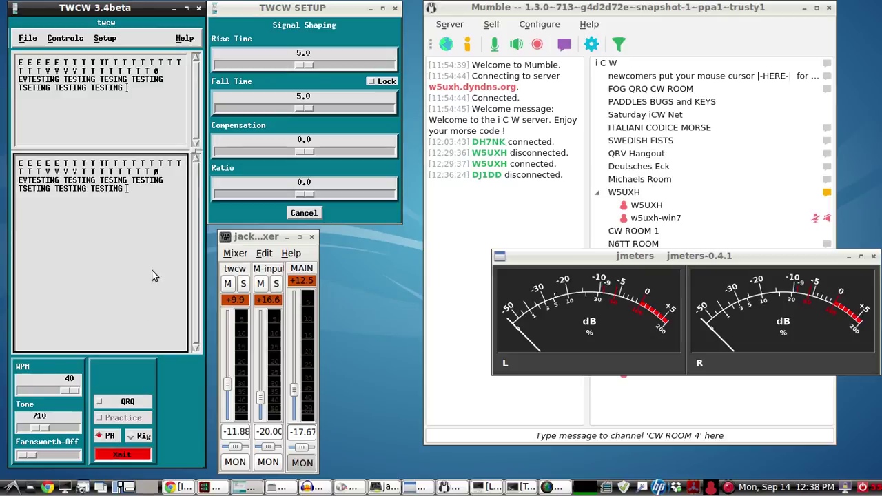
pyautogui.write('NG')
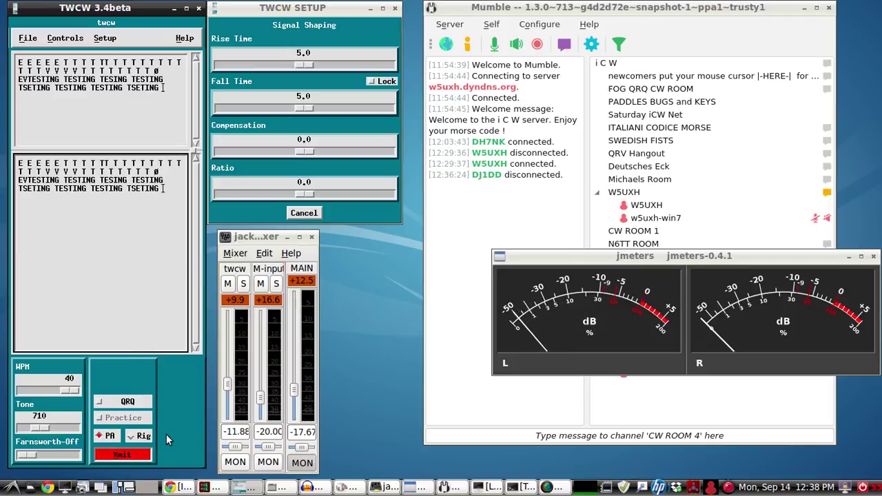
# Switch to Carla and open the SPAN plugin's window, moving Carla aside and minimizing jmeters to clear space around it.
pyautogui.click(224, 488)
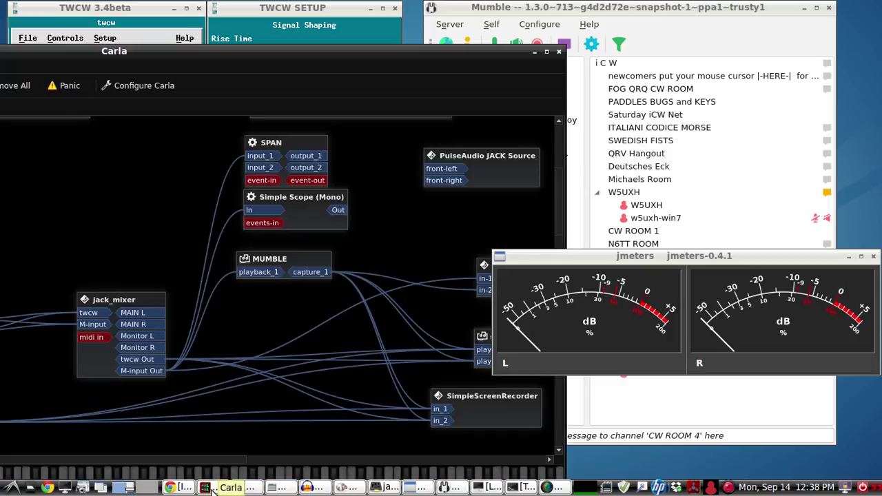
pyautogui.doubleClick(276, 143)
pyautogui.moveTo(112, 61); pyautogui.dragTo(449, 465)
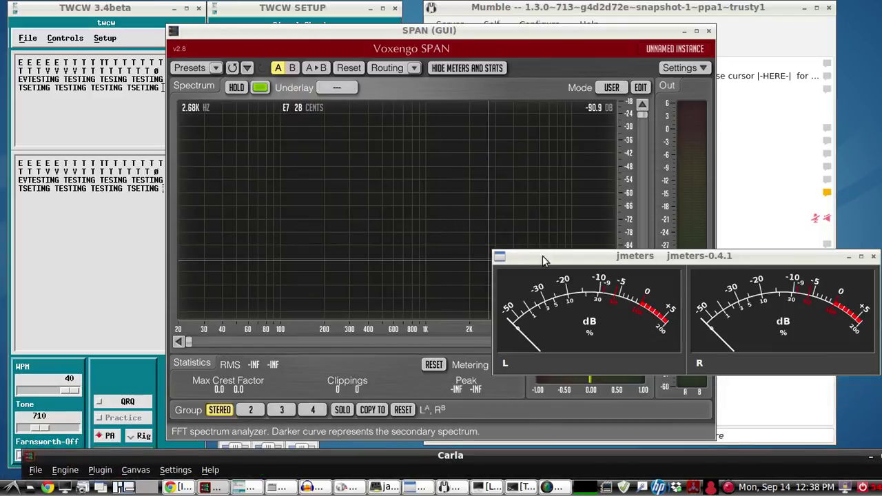
pyautogui.click(849, 255)
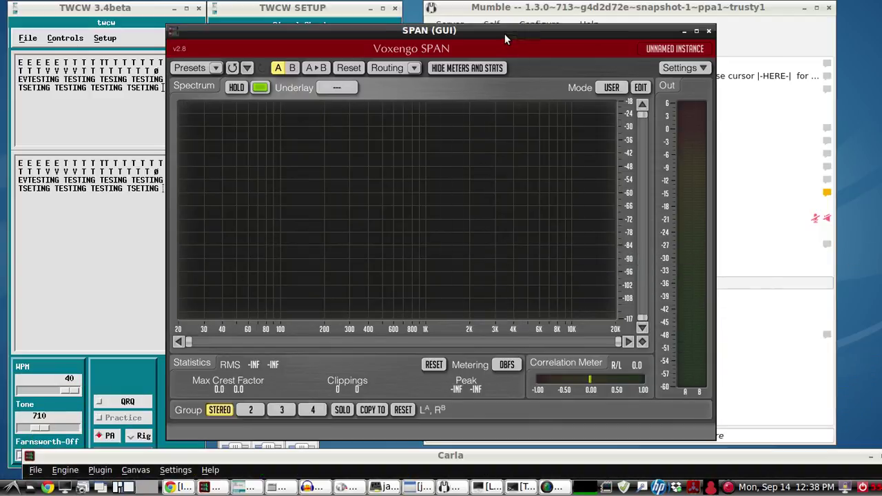
pyautogui.moveTo(504, 34); pyautogui.dragTo(651, 36)
# Arrange the TWCW SETUP and SPAN windows side by side, and send a long run of Vs in TWCW.
pyautogui.click(135, 240)
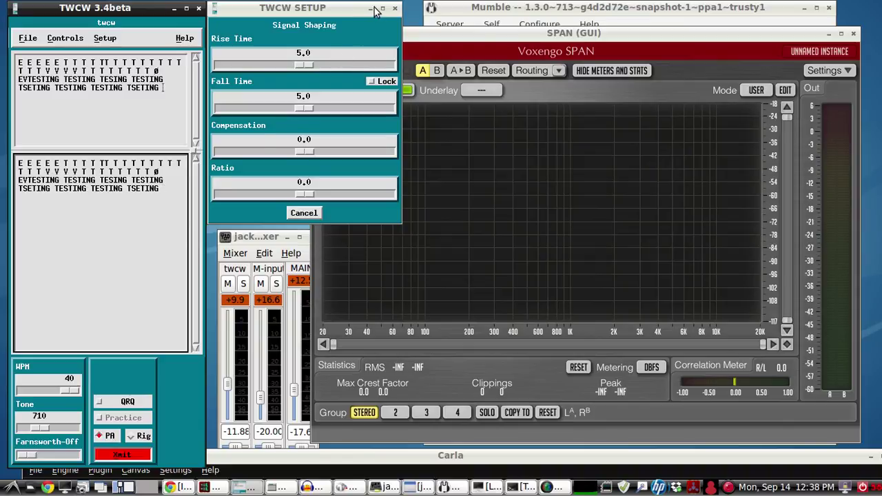
pyautogui.moveTo(357, 13); pyautogui.dragTo(312, 16)
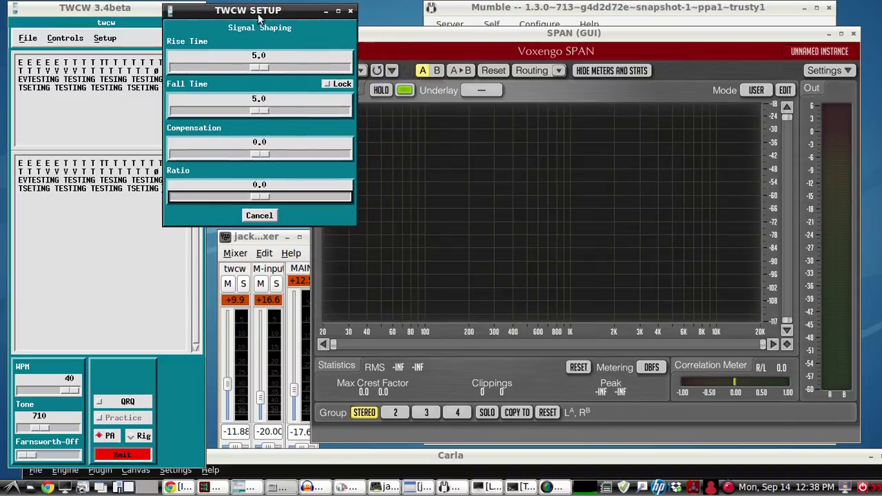
pyautogui.click(134, 13)
pyautogui.moveTo(410, 32); pyautogui.dragTo(457, 18)
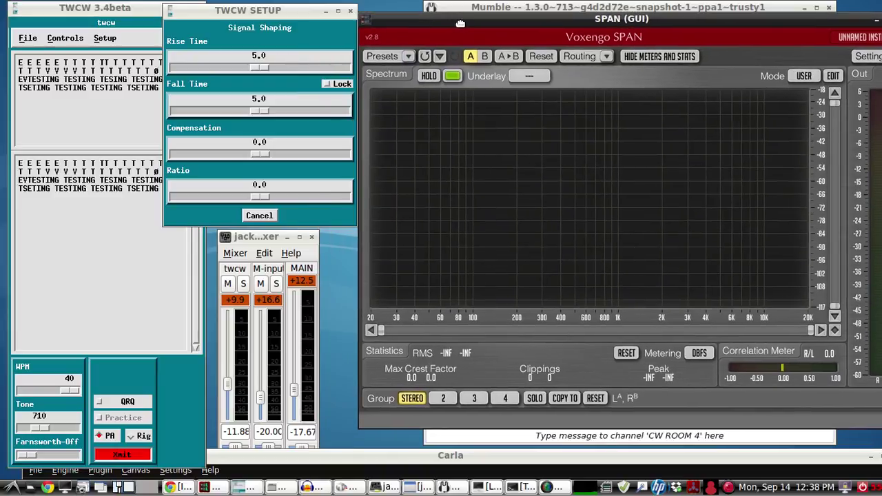
pyautogui.click(79, 252)
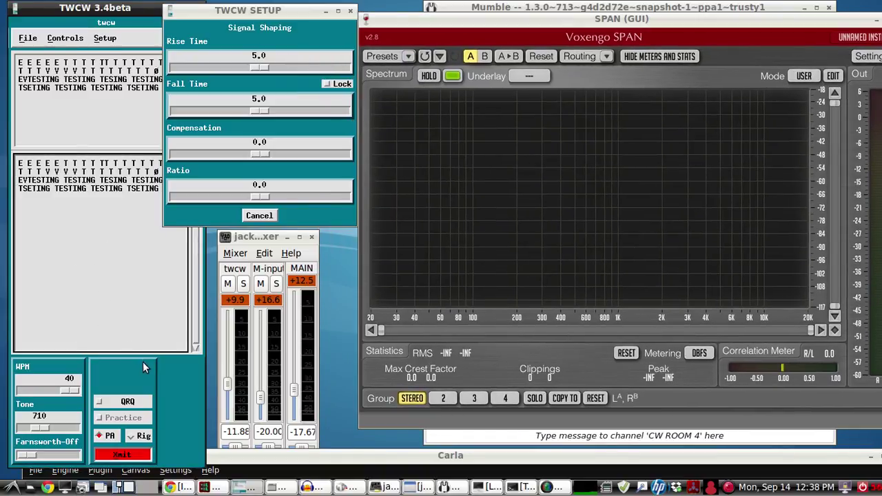
pyautogui.write('VVVVVVVVVVVVVVVVVV')
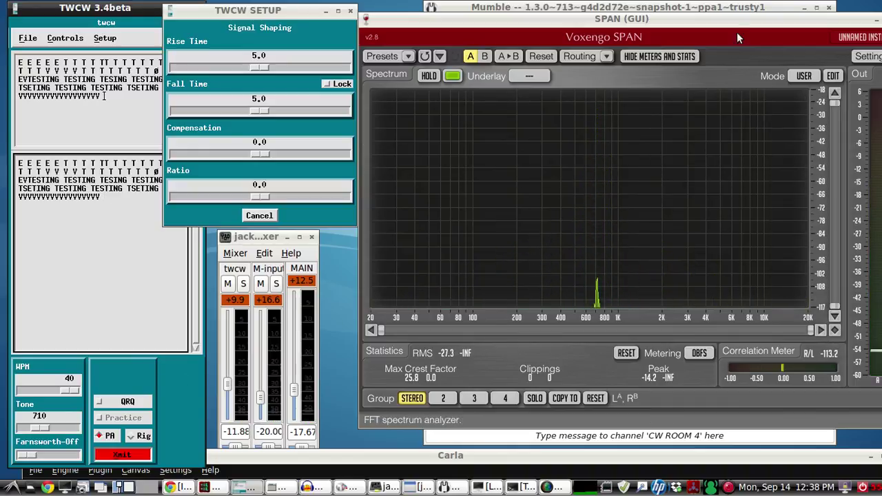
# Close the SPAN window and open the Simple Scope (Mono) plugin's window from Carla's patchbay.
pyautogui.moveTo(710, 22); pyautogui.dragTo(628, 36)
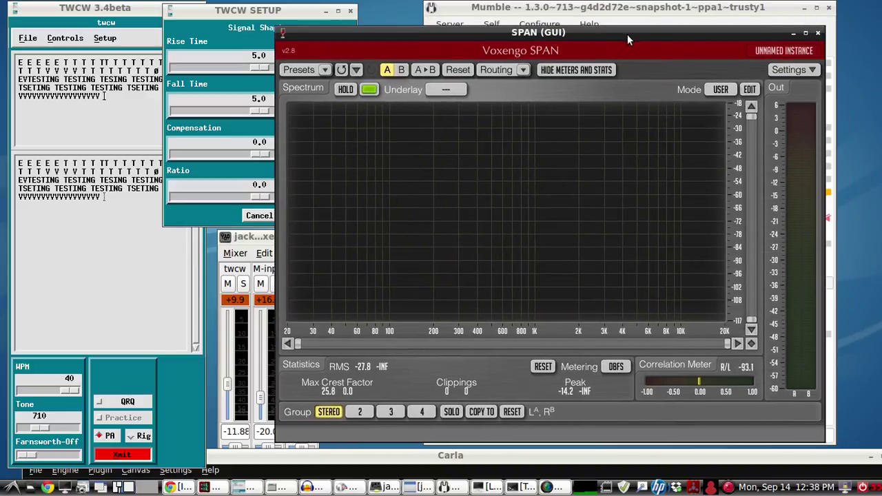
pyautogui.click(818, 34)
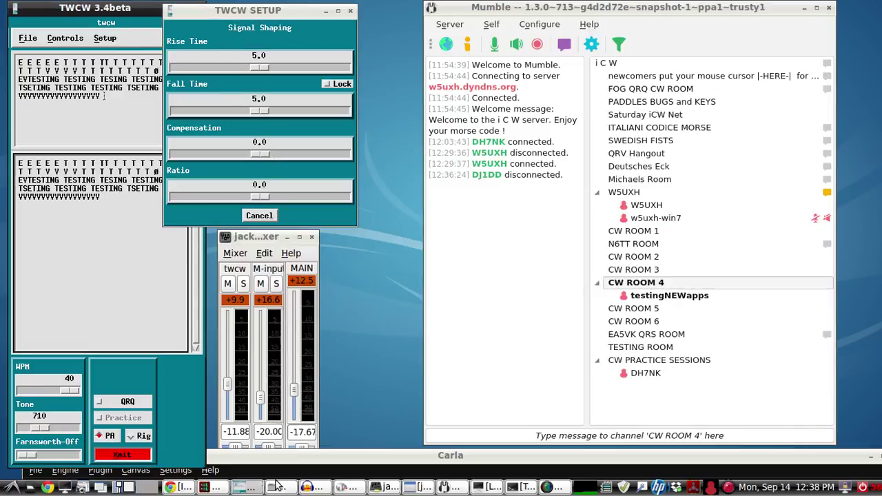
pyautogui.click(219, 488)
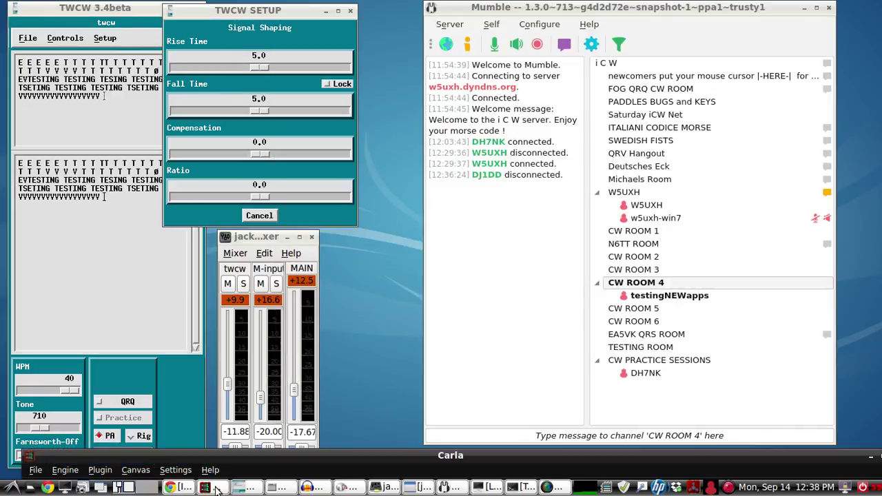
pyautogui.moveTo(215, 455); pyautogui.dragTo(213, 17)
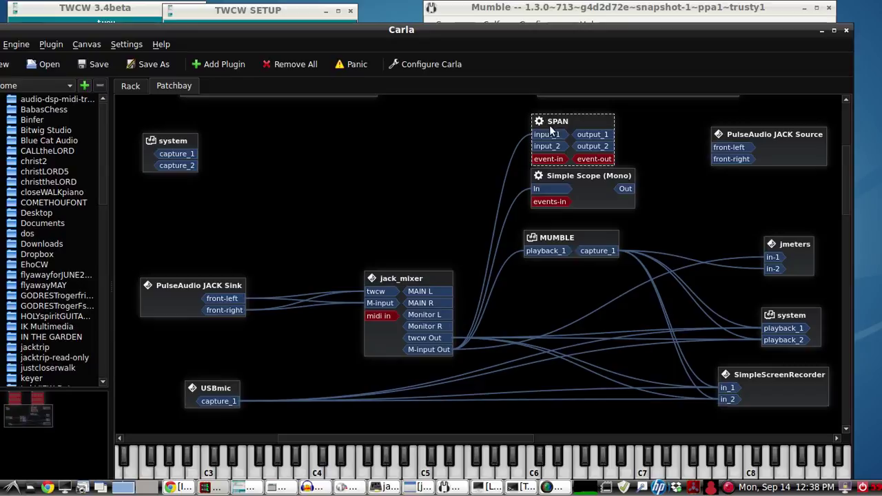
pyautogui.doubleClick(594, 177)
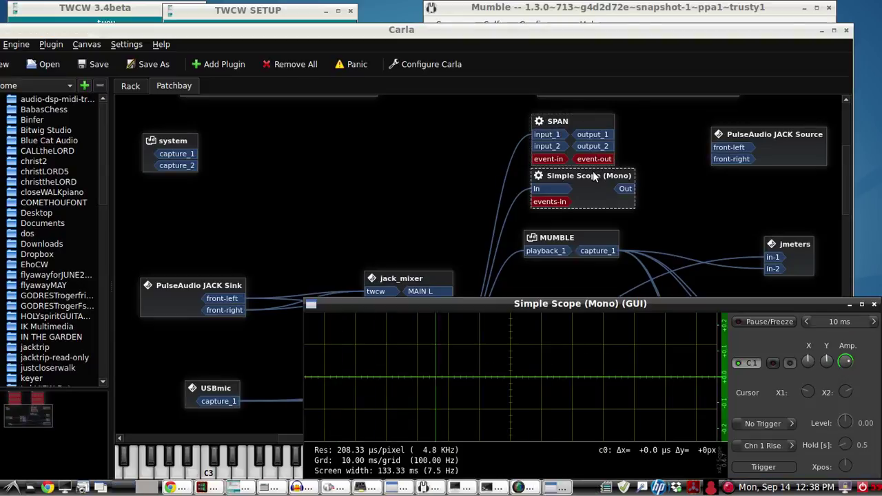
# Move the Carla window out of the way and place the Simple Scope window beside TWCW, over the Mumble window.
pyautogui.click(822, 30)
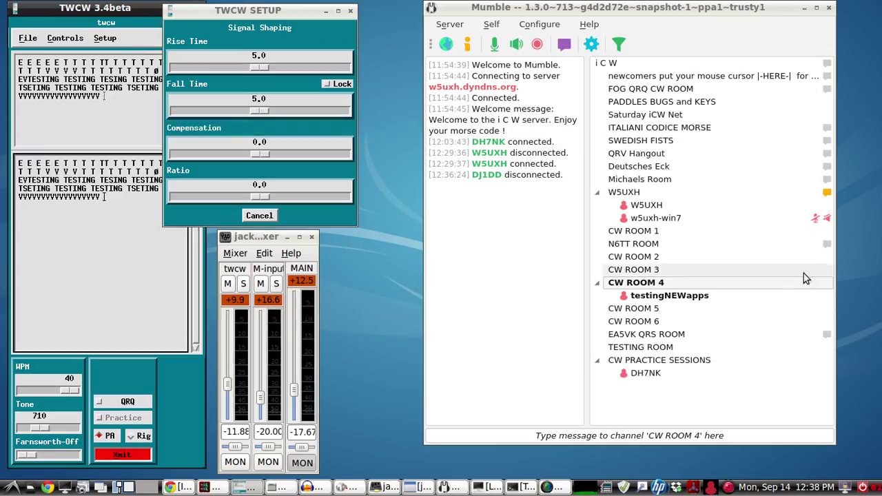
pyautogui.click(208, 487)
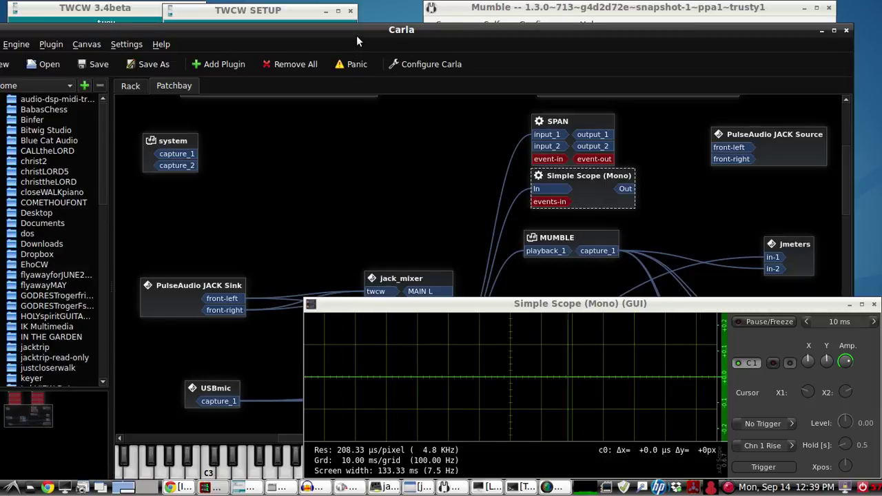
pyautogui.moveTo(356, 35); pyautogui.dragTo(407, 468)
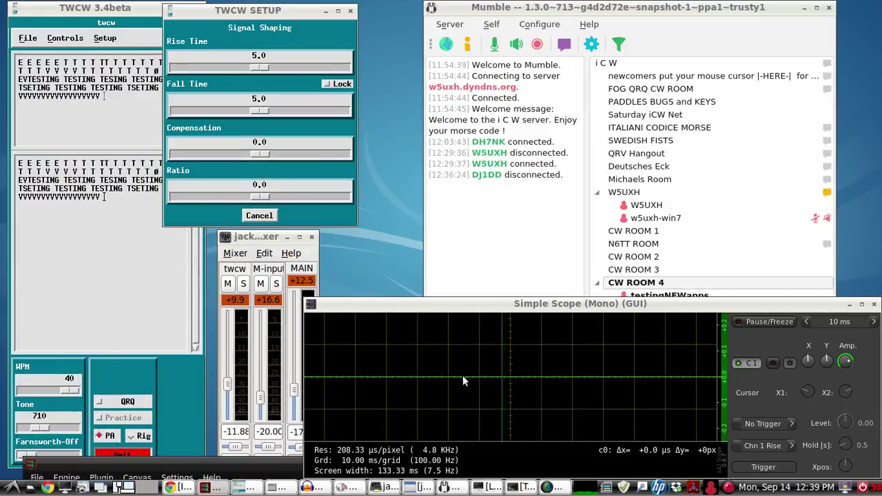
pyautogui.moveTo(462, 308); pyautogui.dragTo(467, 128)
# Send 5 5 5 in TWCW to display the keyed waveform on the scope.
pyautogui.click(85, 311)
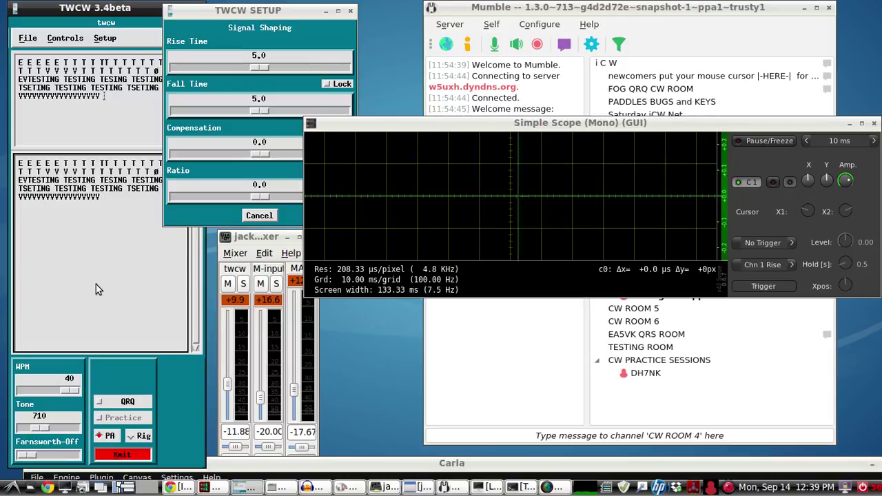
pyautogui.write('5')
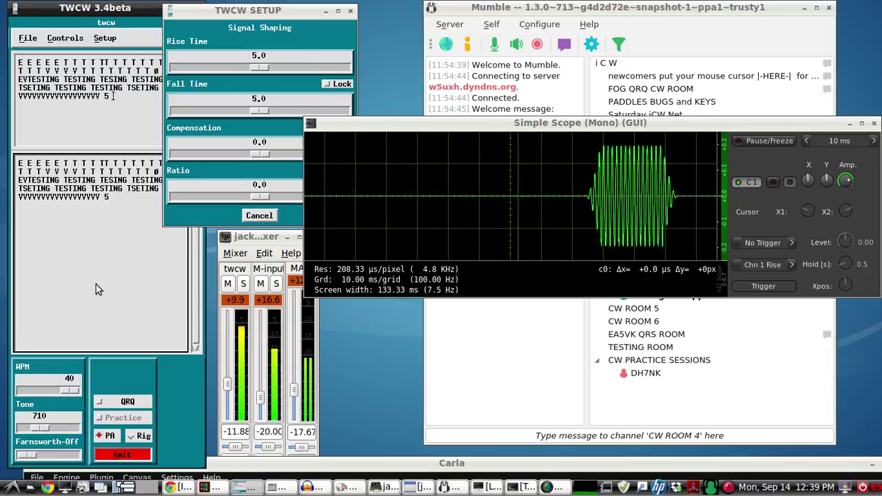
pyautogui.write('5 5')
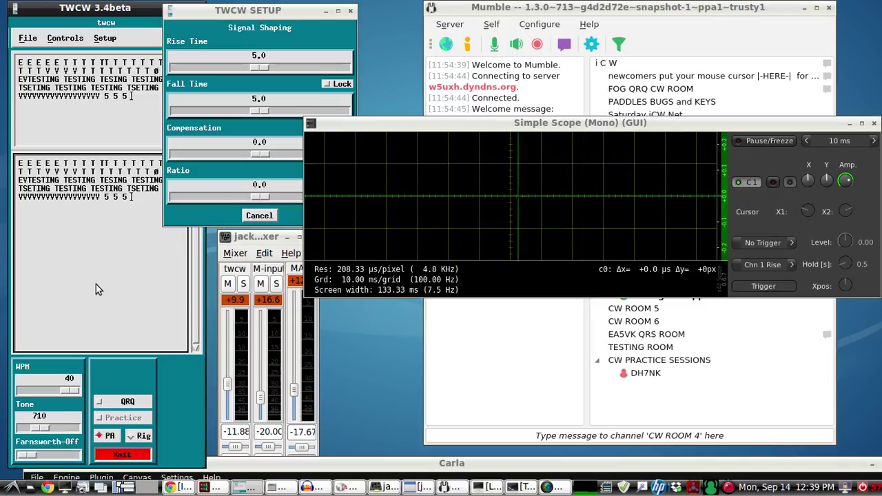
# Set the Simple Scope trigger mode to Continuous and send a single E in TWCW to capture its waveform.
pyautogui.click(793, 243)
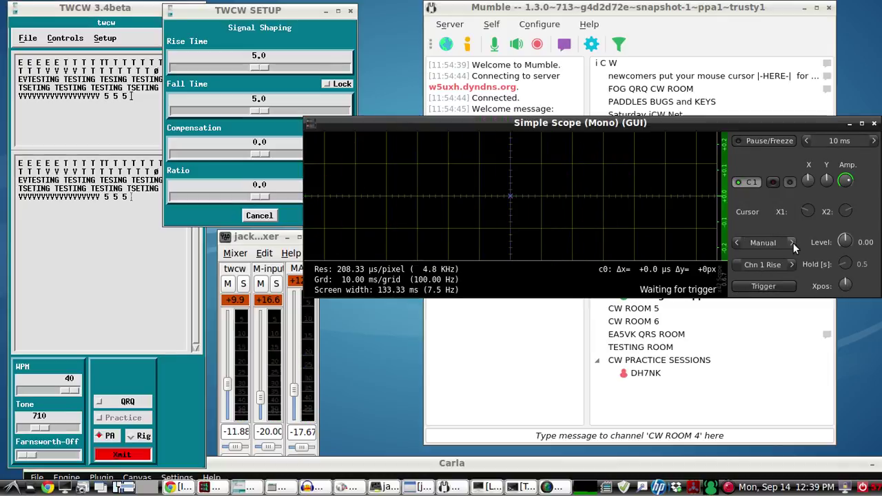
pyautogui.click(794, 243)
pyautogui.click(176, 273)
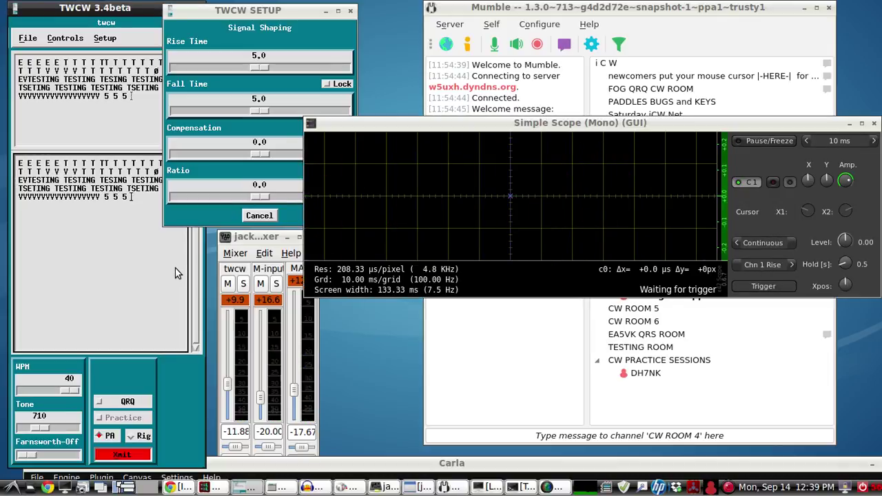
pyautogui.write('e')
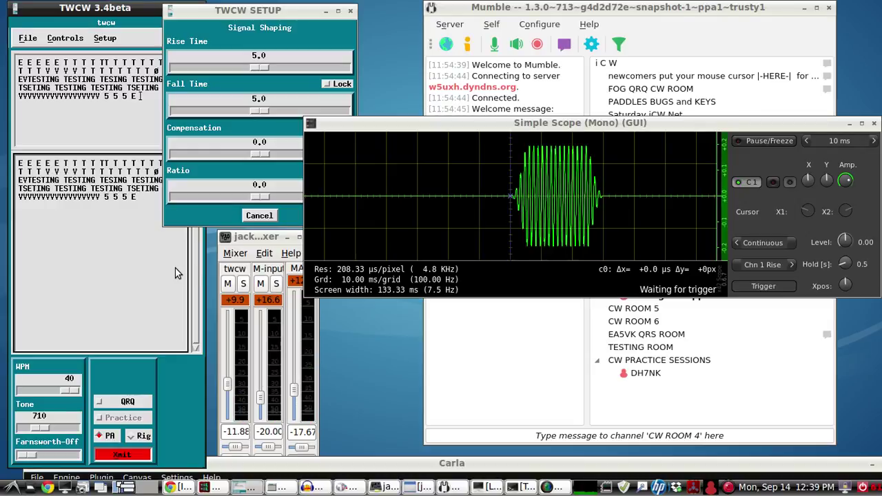
# Reposition the TWCW SETUP window clear of the main TWCW window and minimize the Simple Scope window.
pyautogui.moveTo(231, 12); pyautogui.dragTo(266, 8)
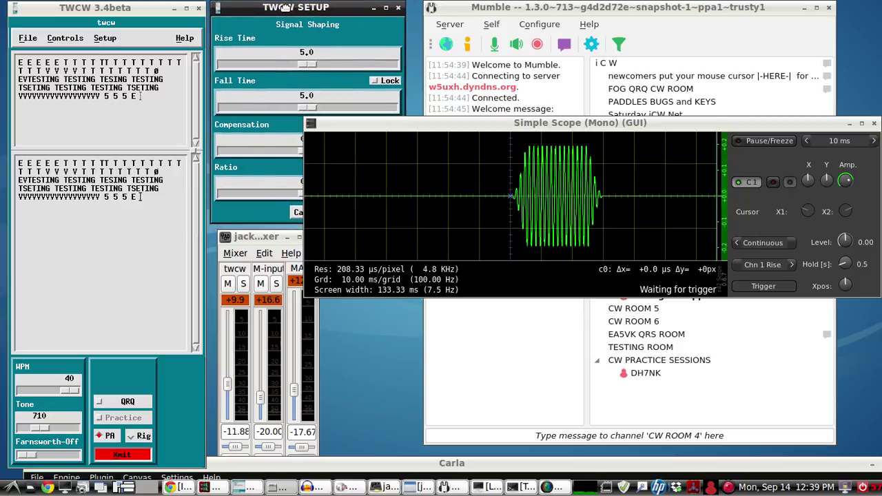
pyautogui.click(850, 124)
pyautogui.click(178, 245)
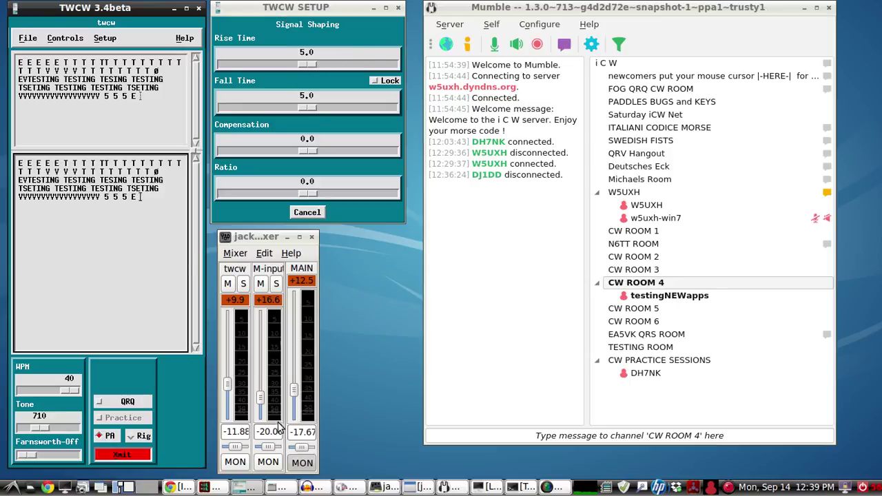
# Bring Carla's patchbay back into full view and close the Simple Scope (Mono) window.
pyautogui.click(204, 488)
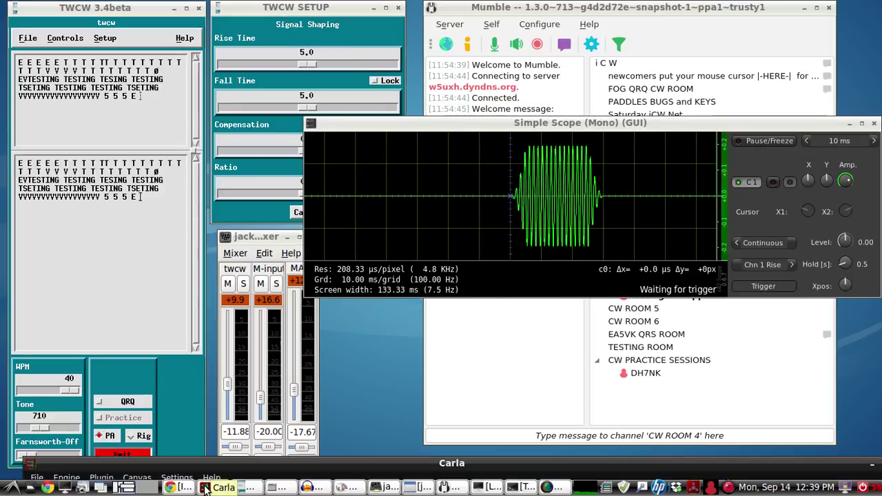
pyautogui.click(205, 488)
pyautogui.click(204, 488)
pyautogui.doubleClick(205, 464)
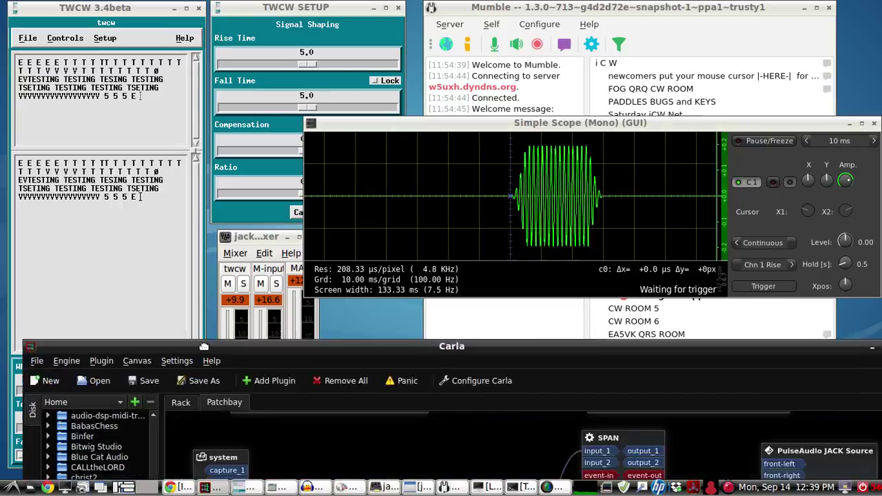
pyautogui.click(874, 123)
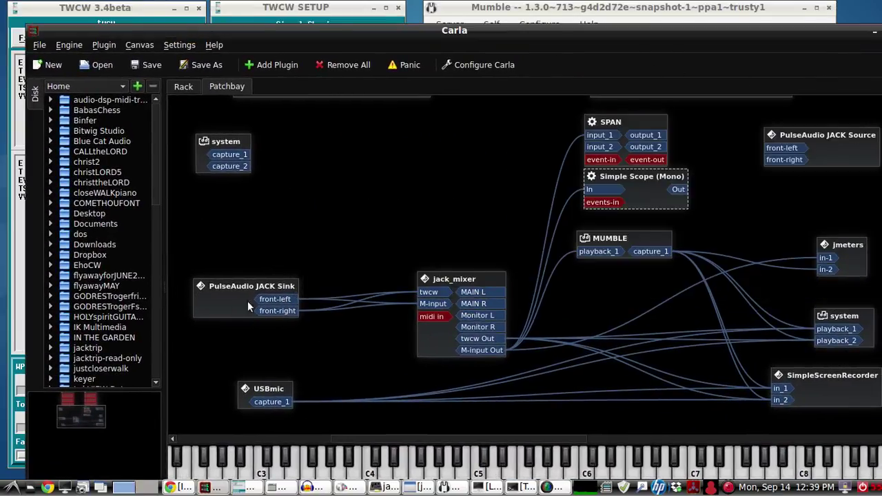
# Inspect the PulseAudio JACK Sink node and its connections in the patchbay, and minimize Carla.
pyautogui.moveTo(247, 301); pyautogui.dragTo(249, 297)
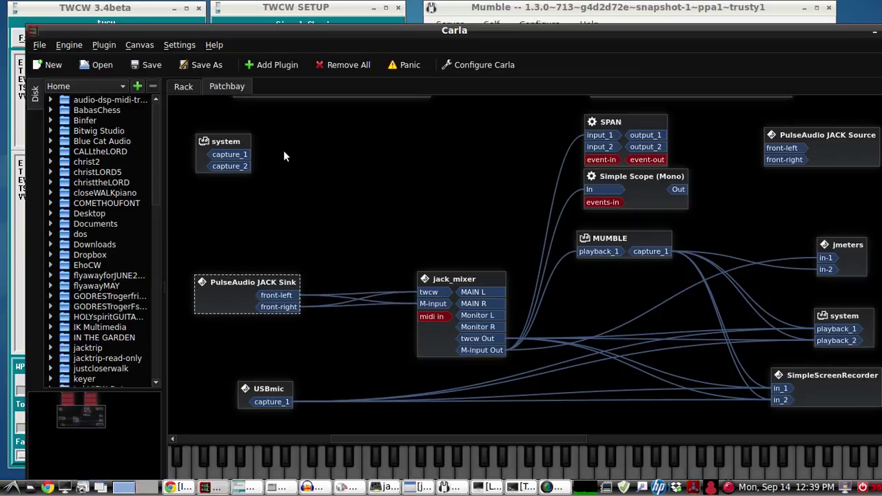
pyautogui.click(248, 284)
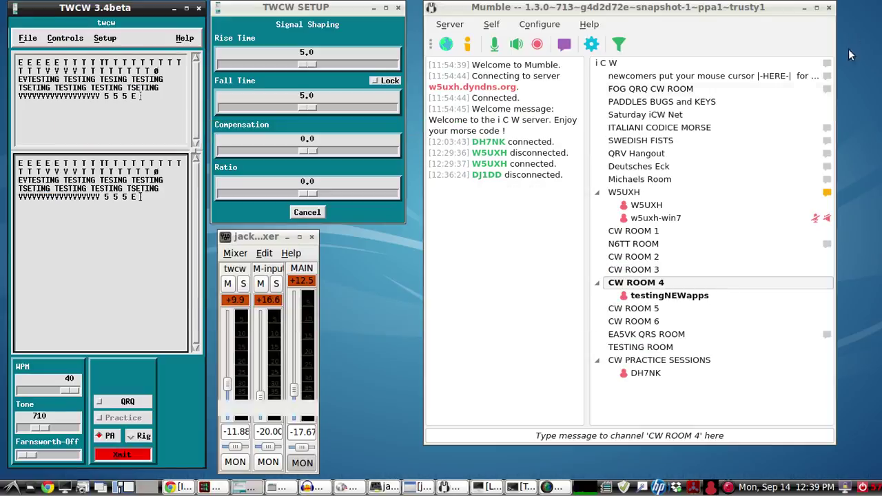
pyautogui.click(874, 32)
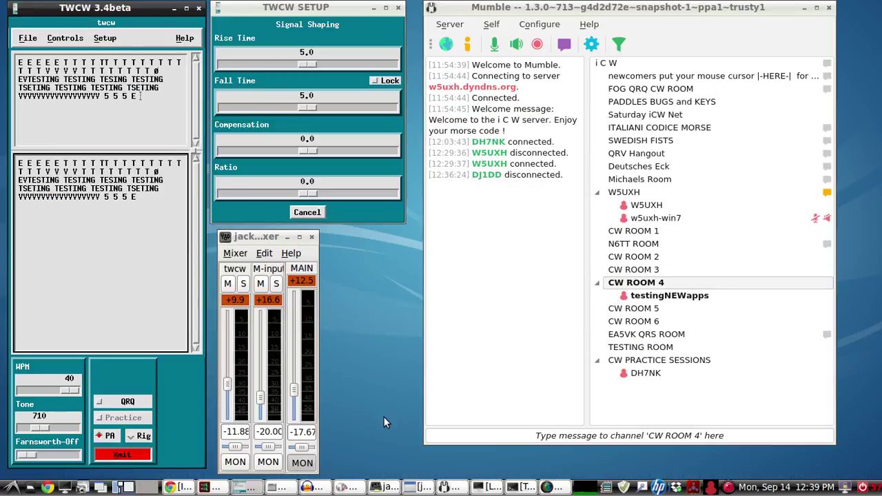
# Switch to Cadence to check the PulseAudio bridge under JACK Bridges, and minimize its window.
pyautogui.click(694, 488)
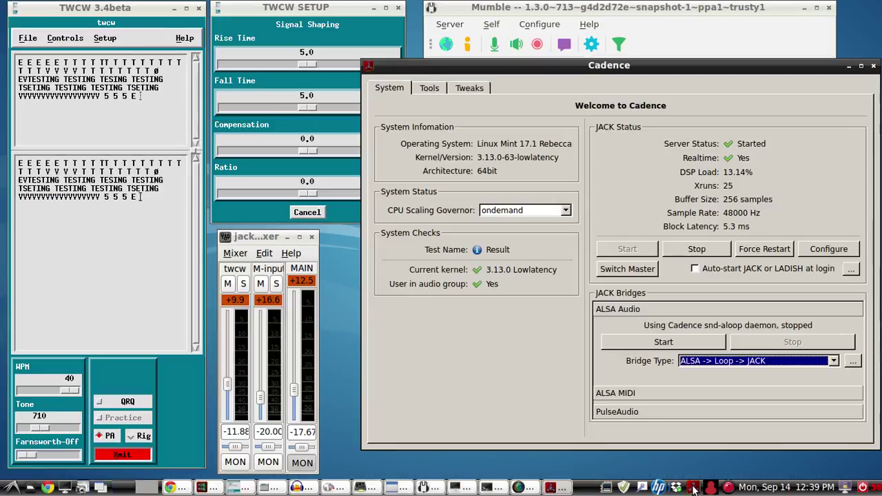
pyautogui.click(670, 412)
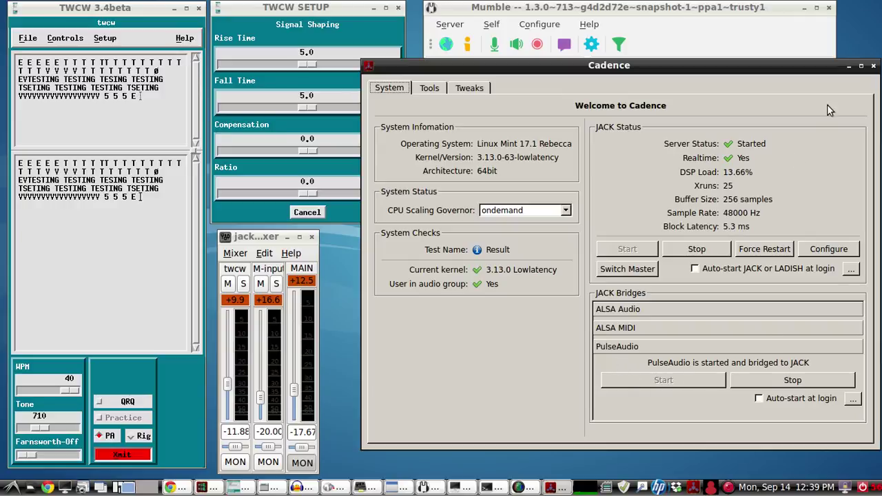
pyautogui.click(849, 66)
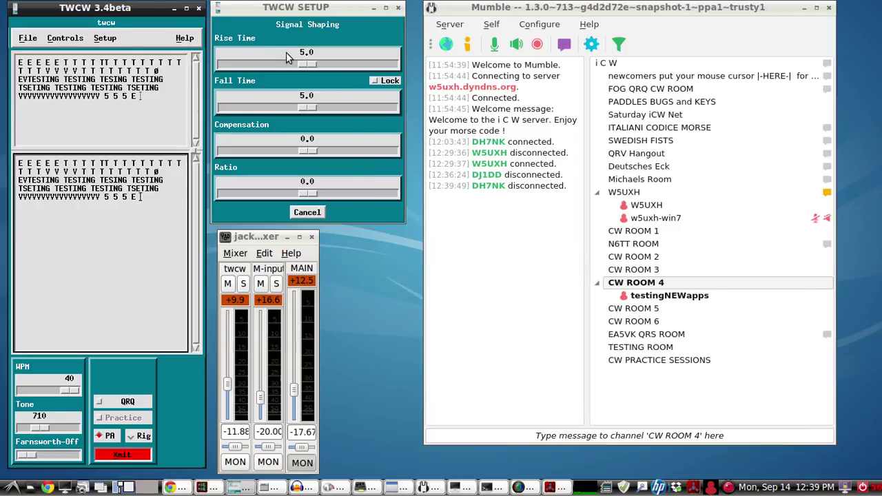
# Examine TWCW's canned messages, its clear and transmit commands, and the available setup commands.
pyautogui.click(273, 13)
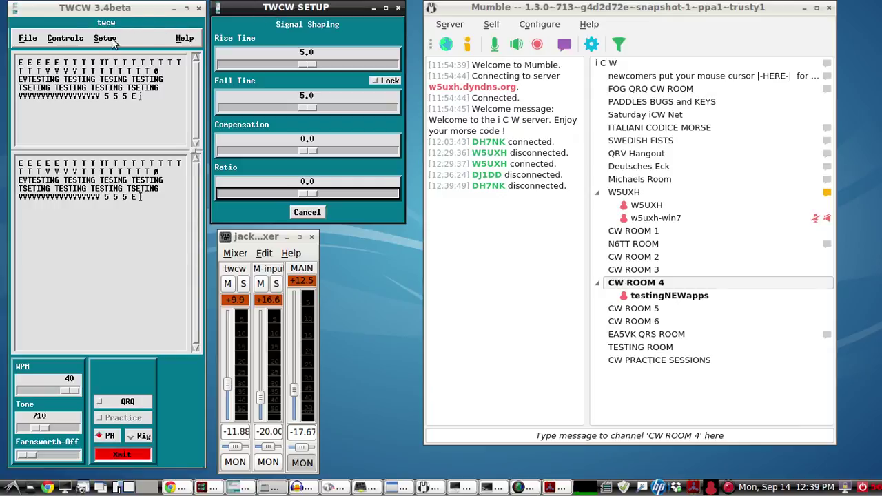
pyautogui.click(25, 38)
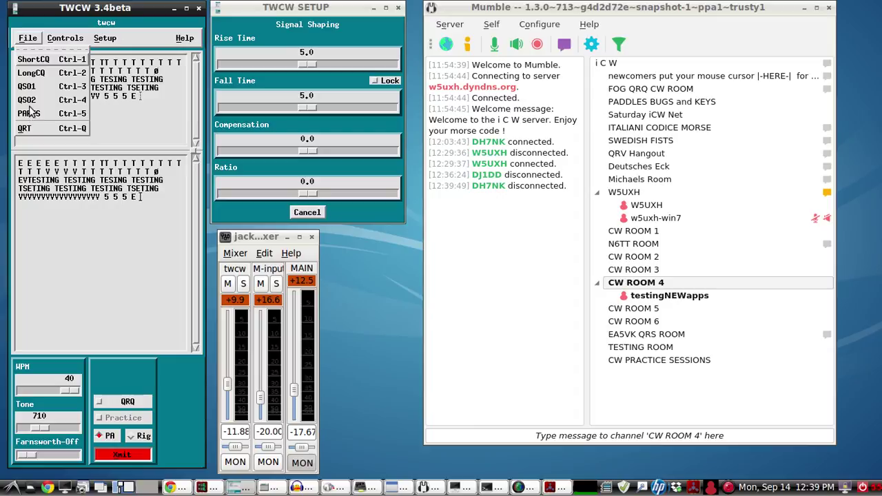
pyautogui.click(58, 41)
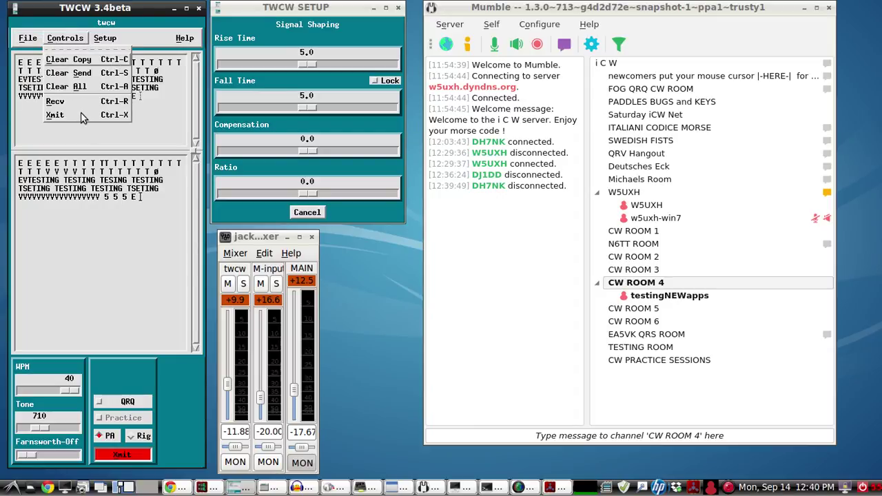
pyautogui.click(100, 40)
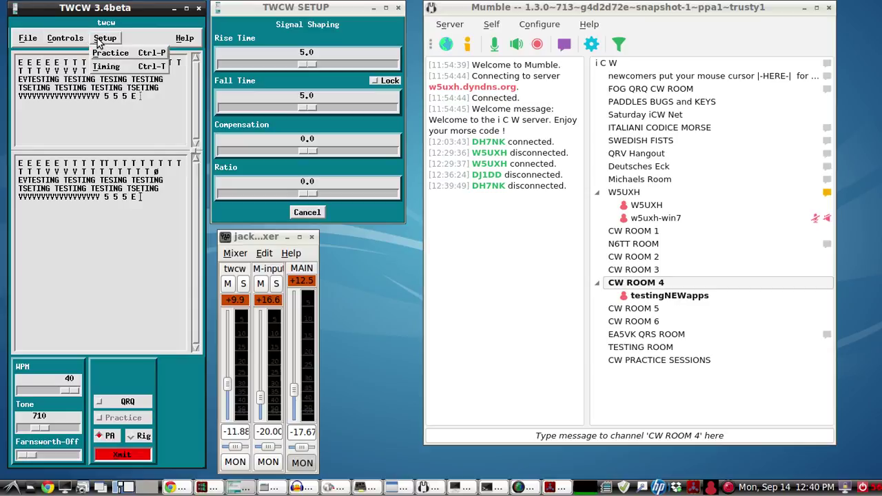
pyautogui.click(136, 38)
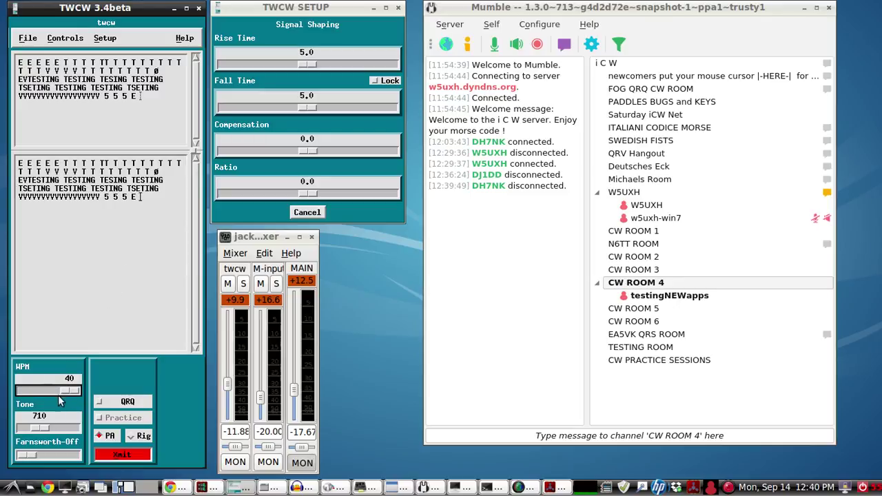
# Enable QRQ in TWCW, set the speed to 8 WPM and the tone to 900, and send a V.
pyautogui.moveTo(58, 395); pyautogui.dragTo(61, 392)
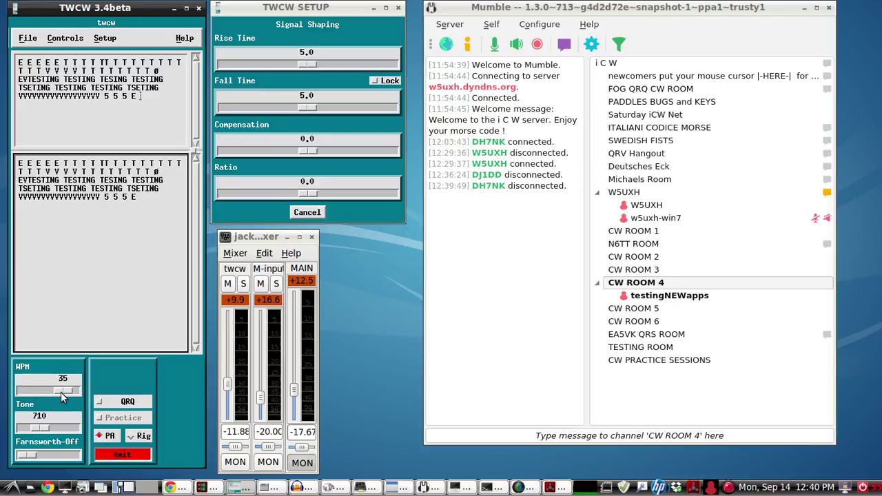
pyautogui.click(107, 404)
pyautogui.moveTo(75, 392); pyautogui.dragTo(11, 393)
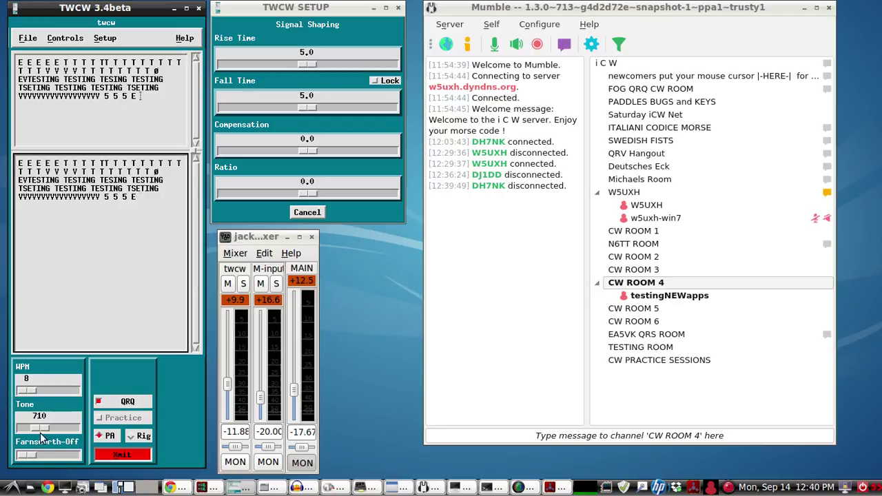
pyautogui.moveTo(40, 428); pyautogui.dragTo(47, 427)
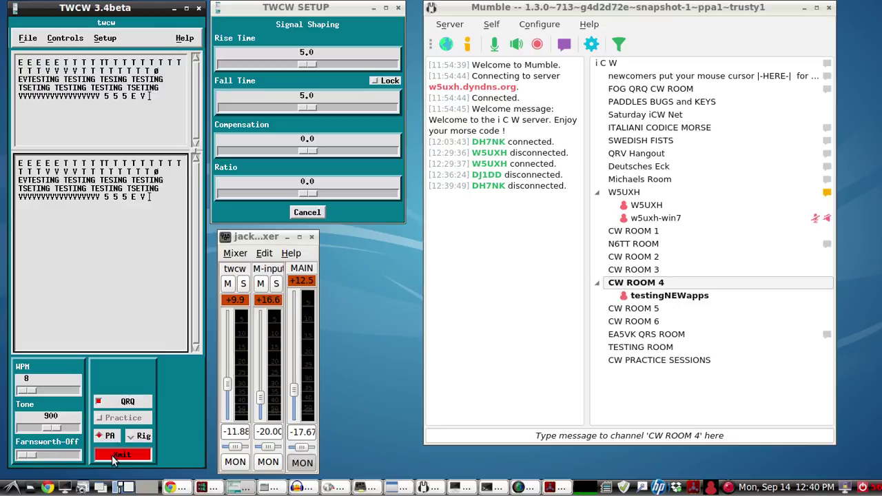
# Turn off QRQ in TWCW and set the speed to 22 WPM.
pyautogui.click(98, 404)
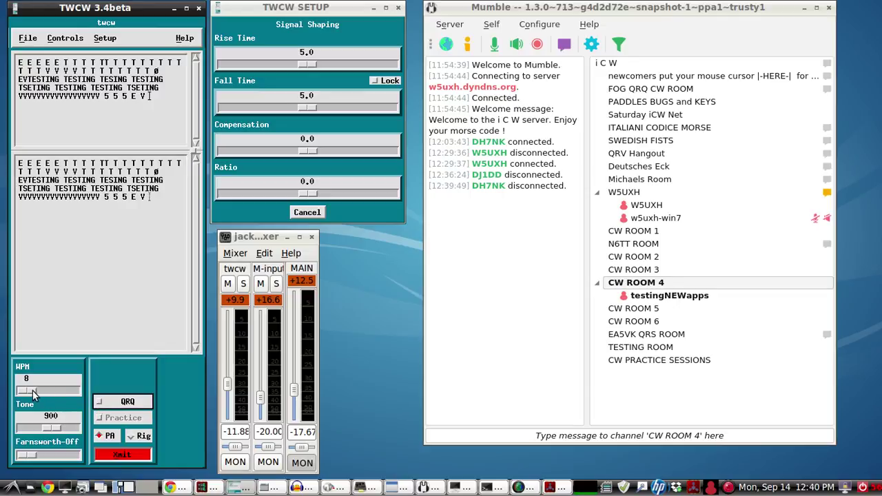
pyautogui.moveTo(32, 390); pyautogui.dragTo(51, 390)
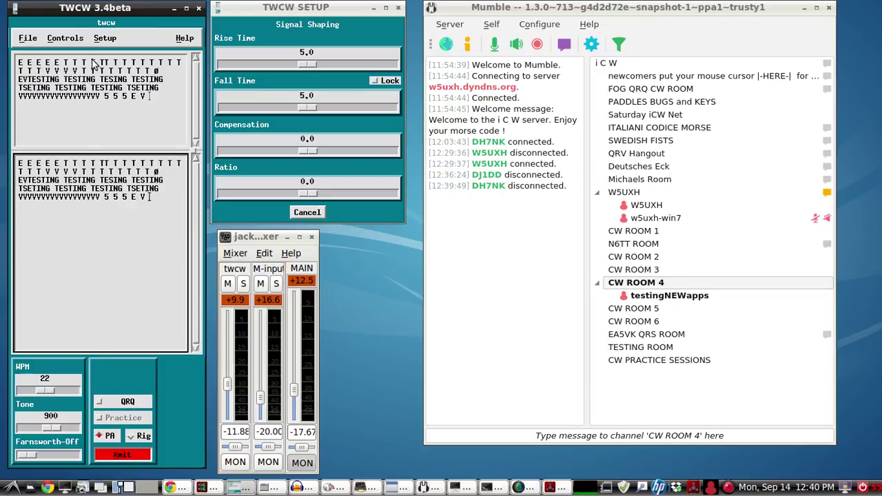
pyautogui.click(104, 38)
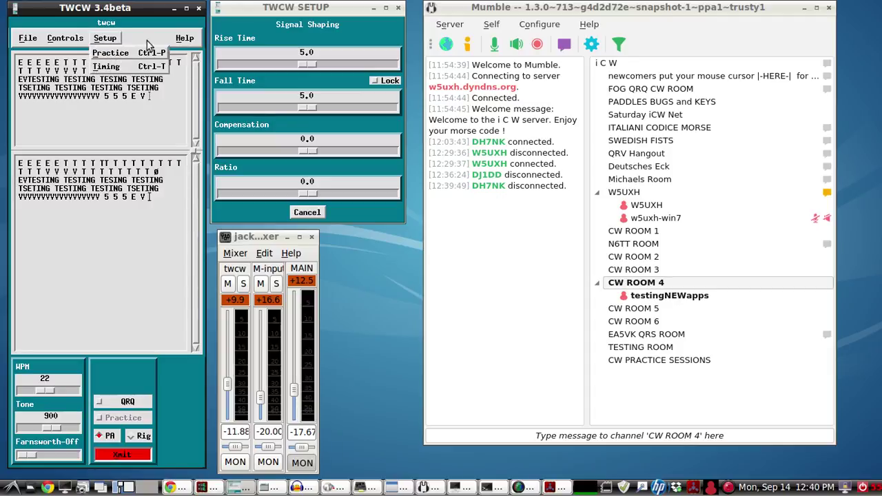
pyautogui.click(265, 12)
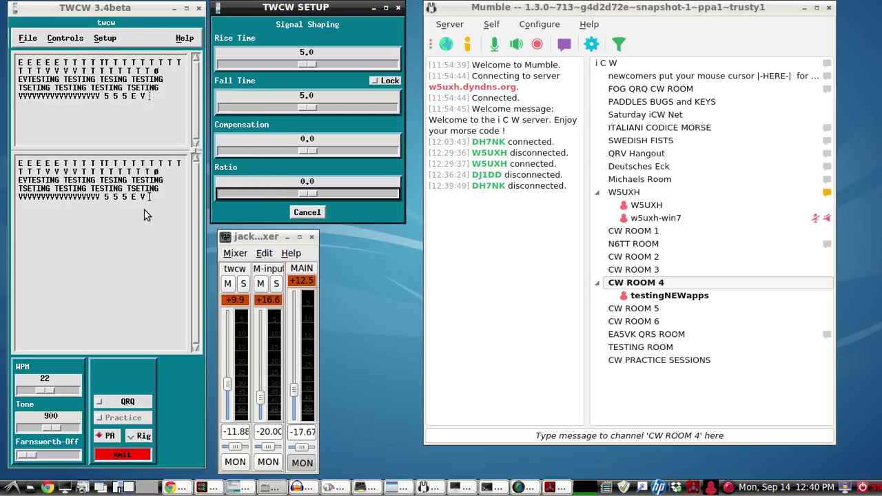
pyautogui.click(29, 40)
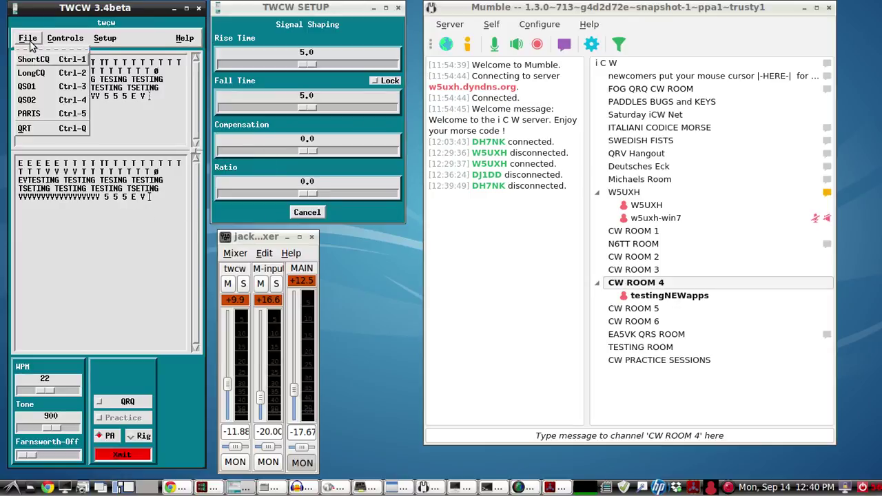
pyautogui.click(102, 194)
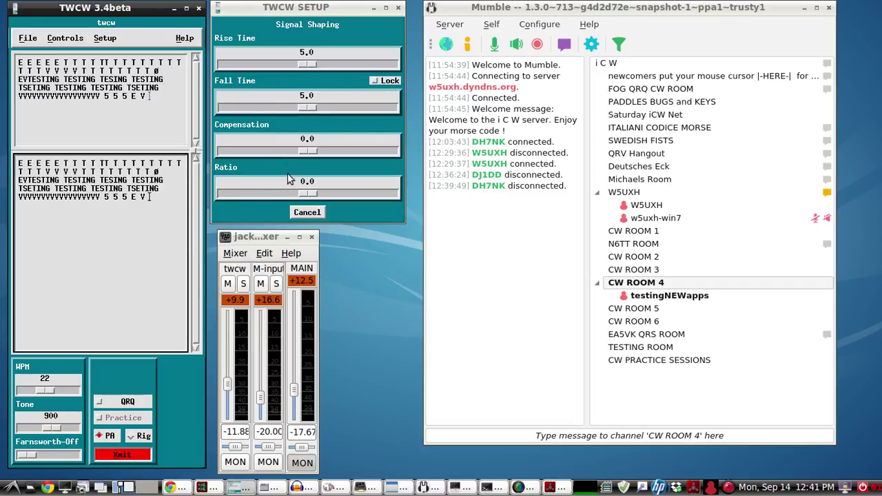
pyautogui.click(28, 40)
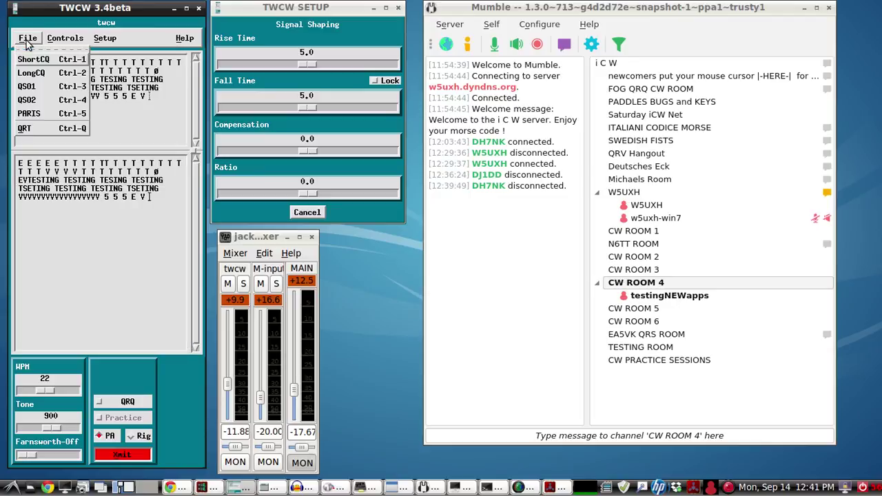
pyautogui.click(130, 223)
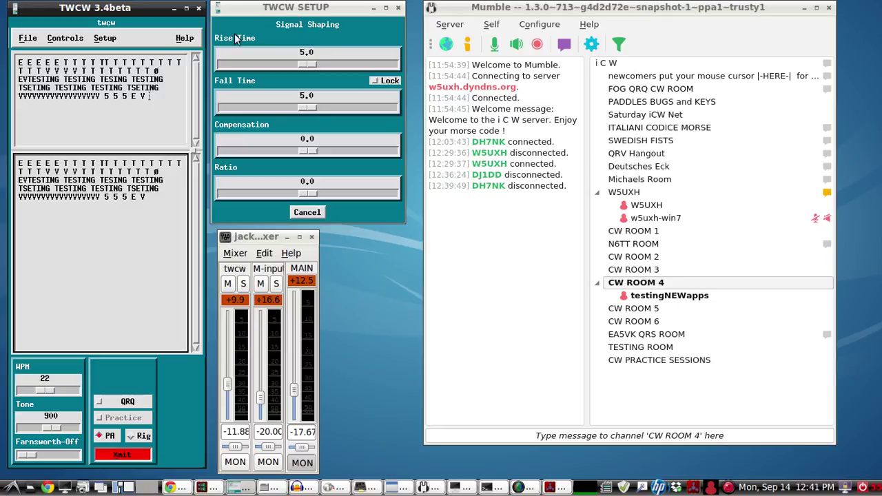
pyautogui.click(102, 198)
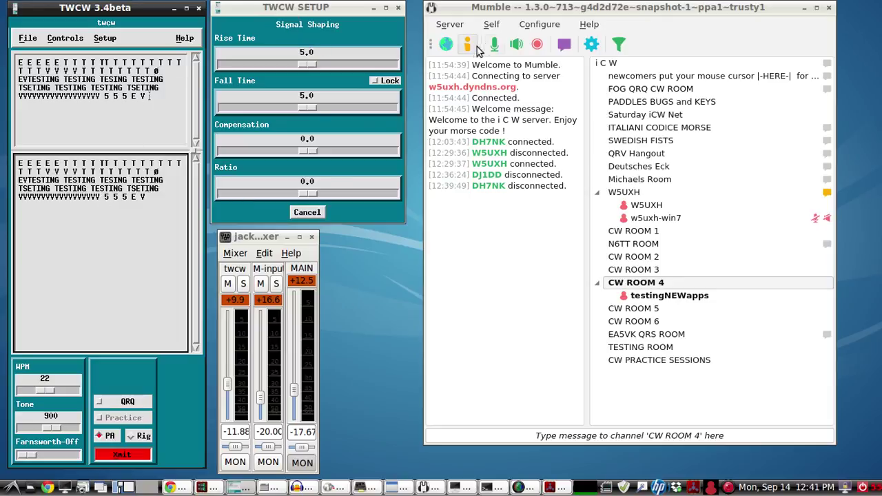
# Open Mumble's Audio Input settings and look through the available ALSA input devices without changing the selection.
pyautogui.click(539, 24)
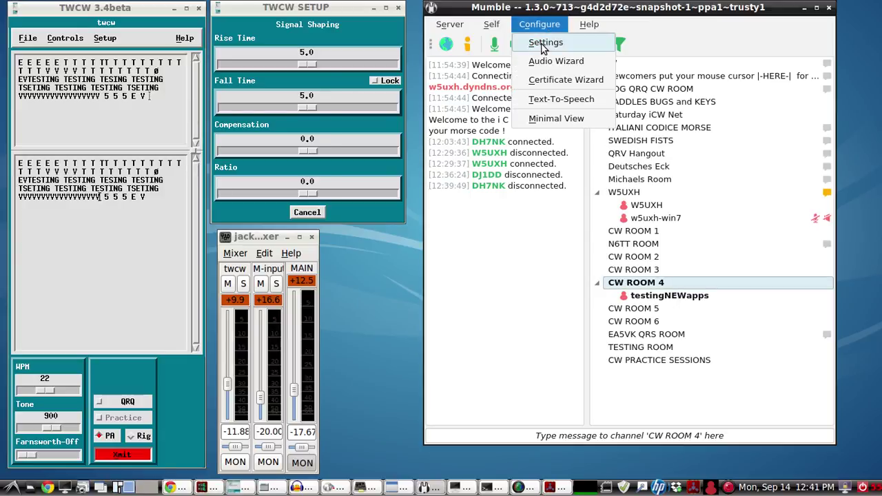
pyautogui.click(543, 42)
pyautogui.click(616, 100)
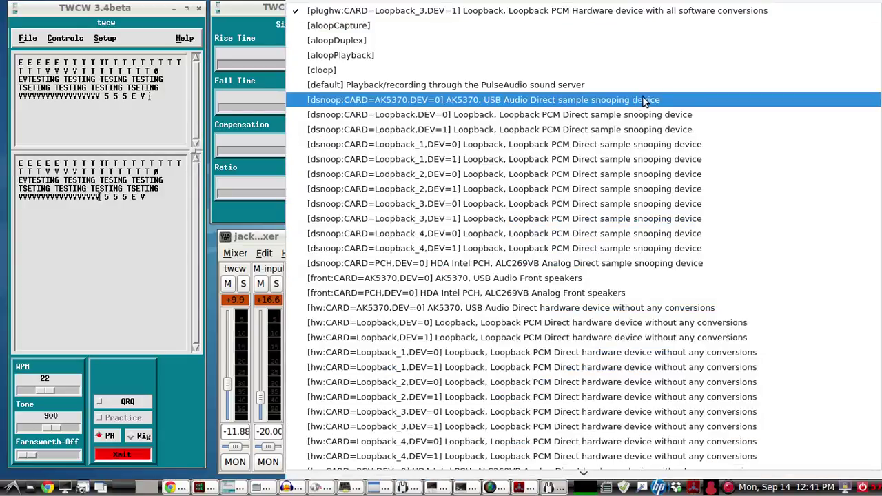
pyautogui.press('Escape')
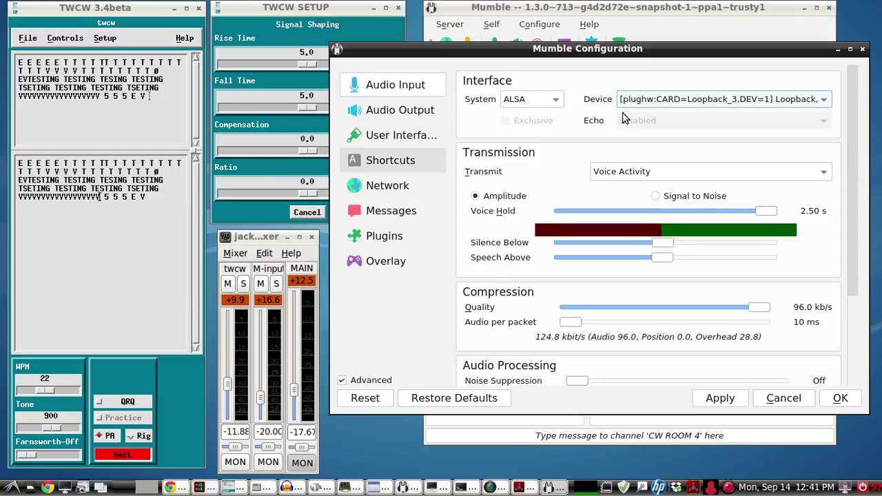
# Check Mumble's Audio Output device against the Audio Input settings, and minimize the configuration window.
pyautogui.click(428, 112)
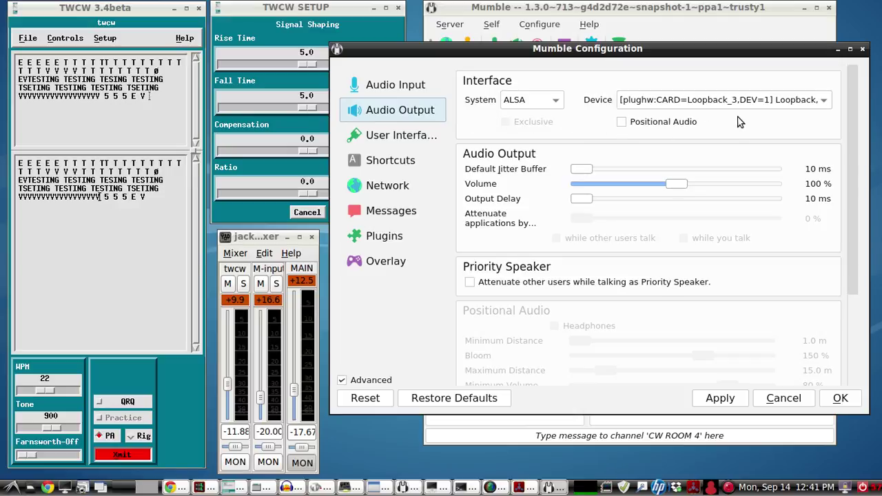
pyautogui.click(408, 88)
pyautogui.click(409, 111)
pyautogui.click(836, 49)
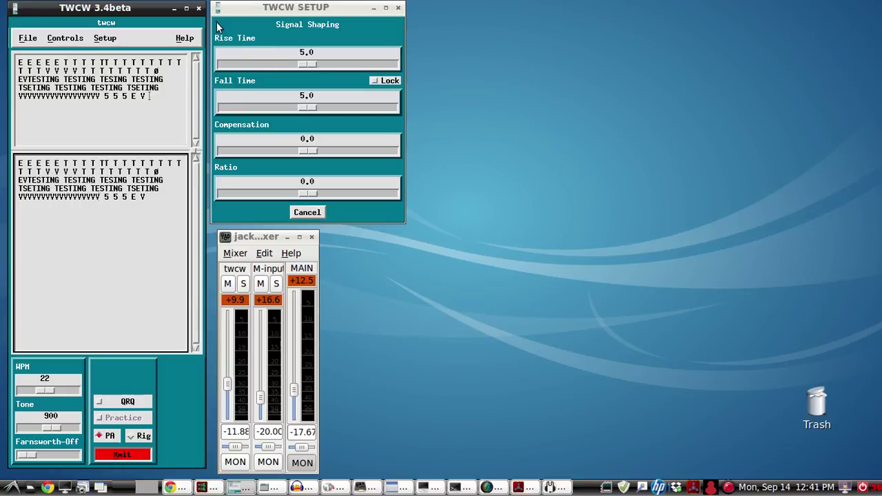
# Minimize TWCW and open the jack_load.sh desktop script in Text Editor to read its jack_load command.
pyautogui.click(175, 9)
pyautogui.rightClick(119, 44)
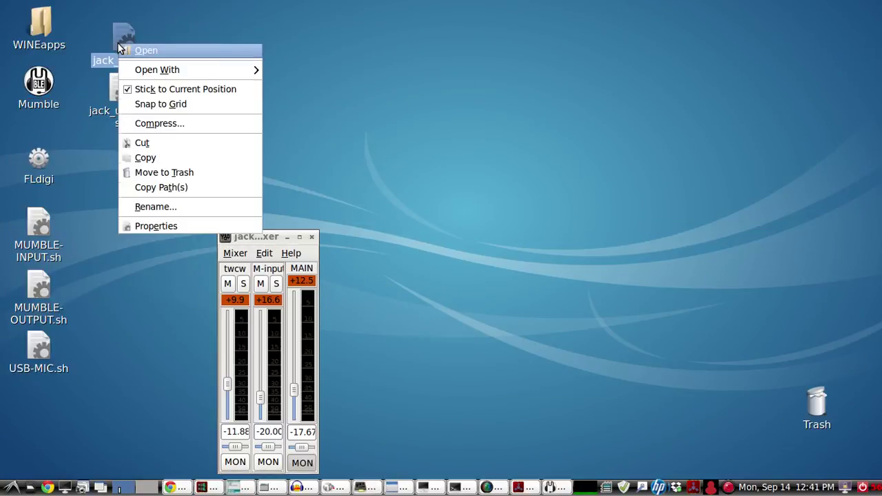
pyautogui.moveTo(145, 71)
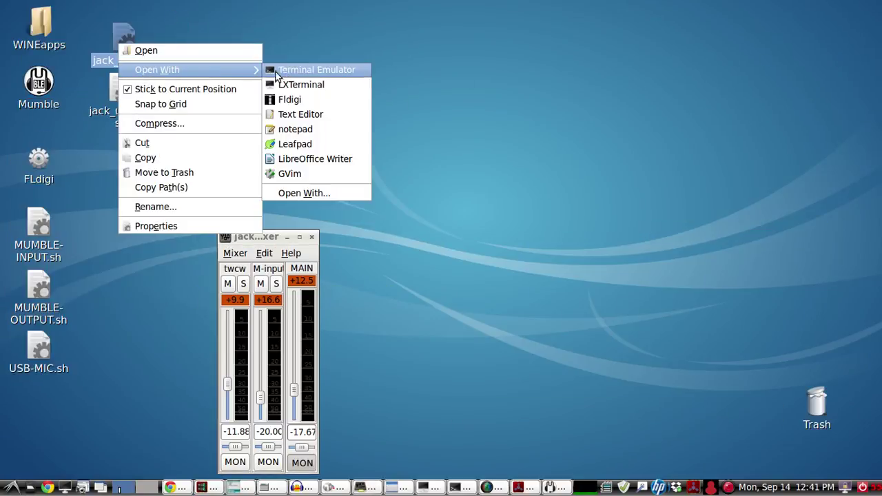
pyautogui.click(313, 113)
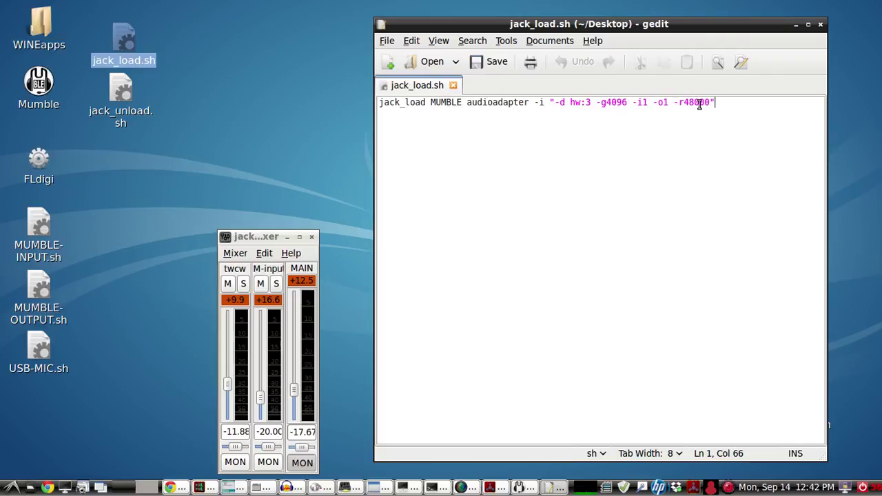
# Open the jack_unload.sh desktop script in Text Editor alongside jack_load.sh.
pyautogui.rightClick(114, 96)
pyautogui.moveTo(229, 133)
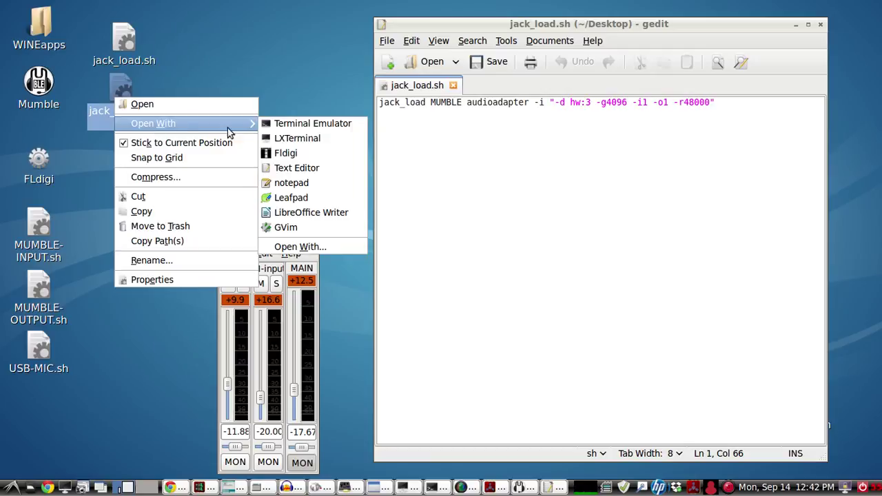
pyautogui.click(309, 168)
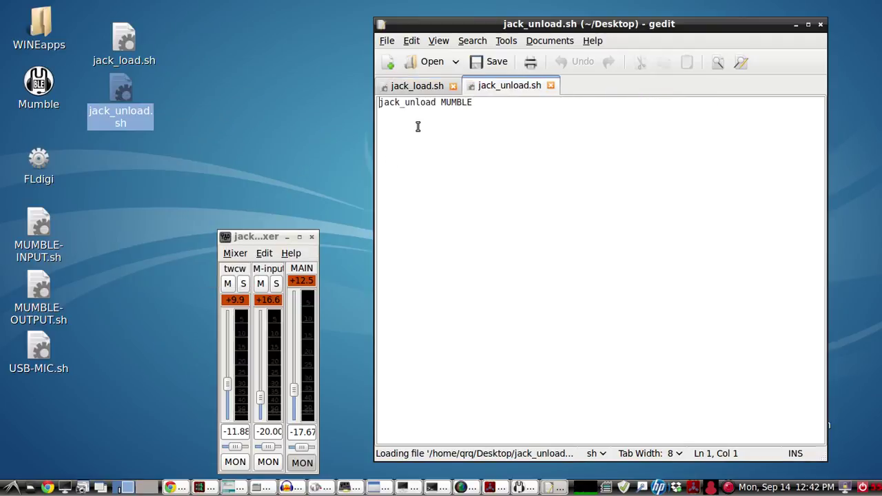
# Compare the MUMBLE client name in jack_load.sh and jack_unload.sh, and close the text editor.
pyautogui.moveTo(602, 24); pyautogui.dragTo(590, 85)
pyautogui.click(413, 148)
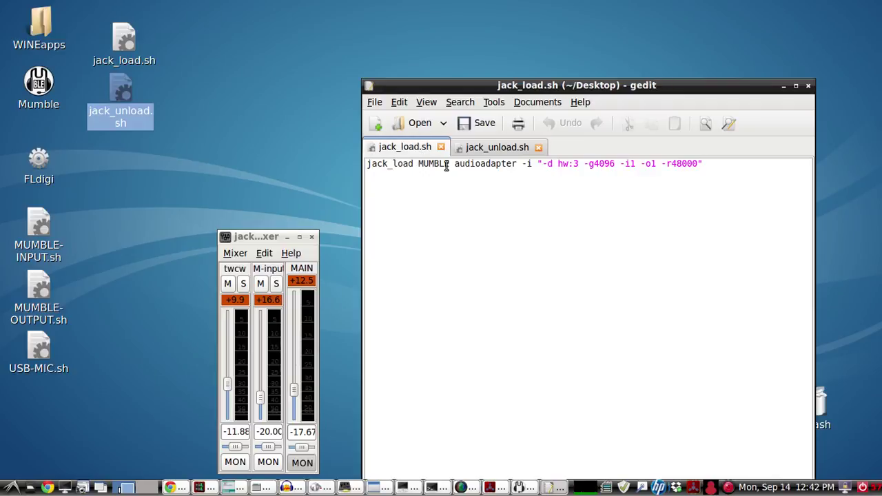
pyautogui.click(493, 149)
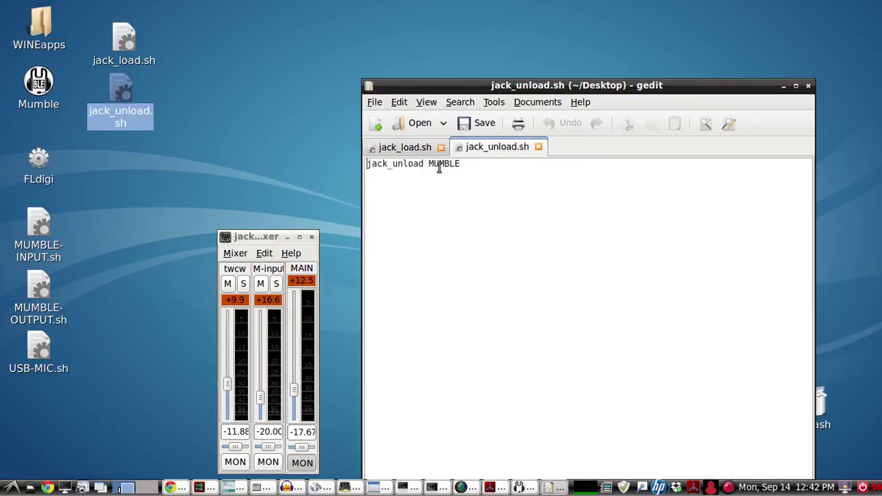
pyautogui.click(404, 148)
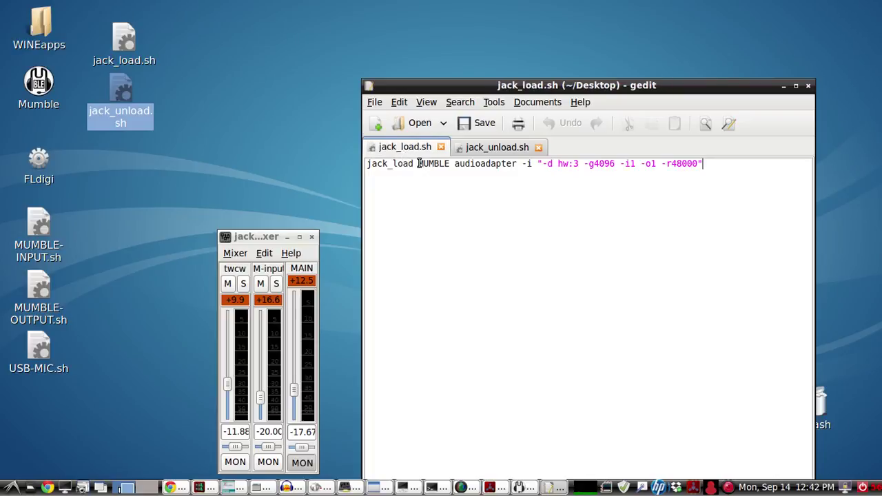
pyautogui.click(473, 149)
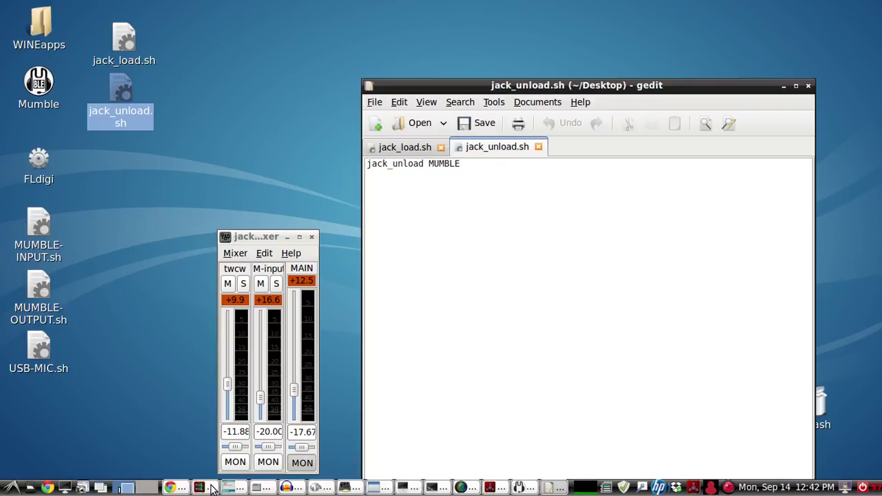
pyautogui.click(808, 85)
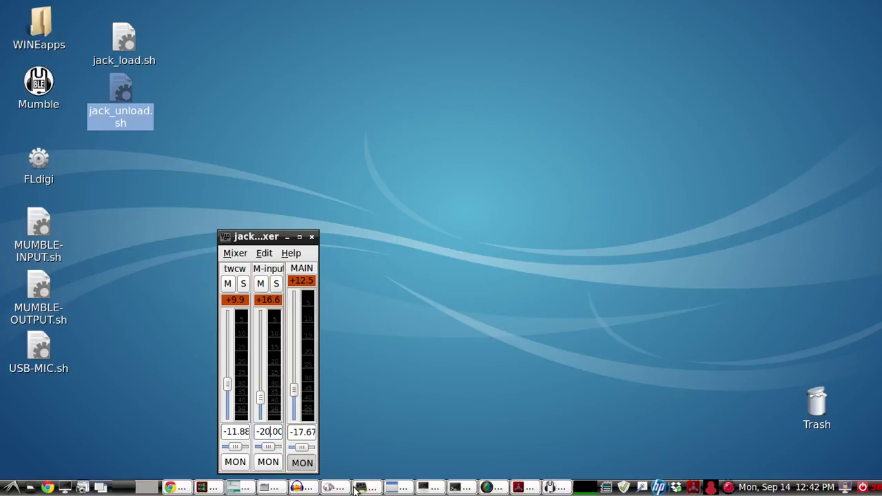
# Bring up jmeters, check the TWCW playback levels in Volume Control, and minimize Volume Control.
pyautogui.click(390, 488)
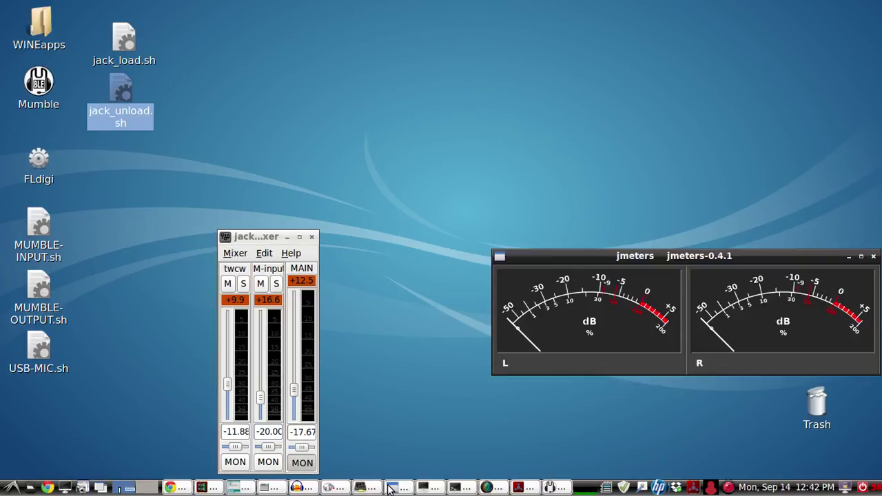
pyautogui.click(339, 490)
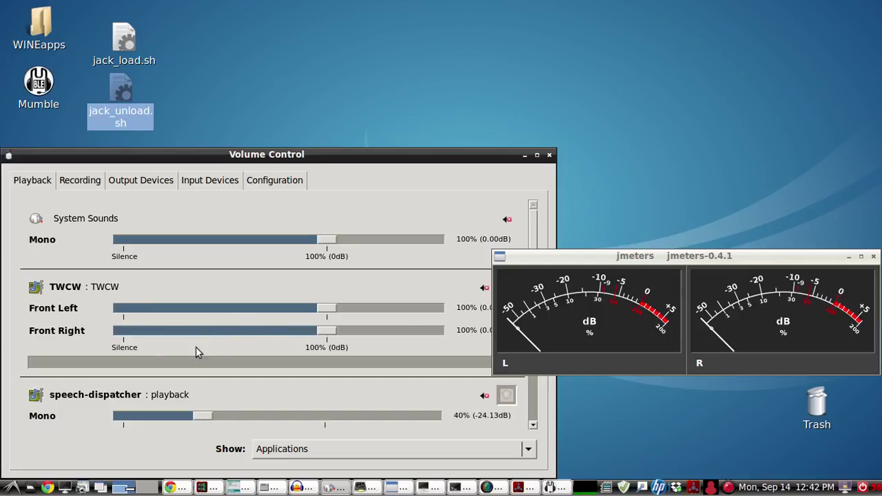
pyautogui.click(524, 155)
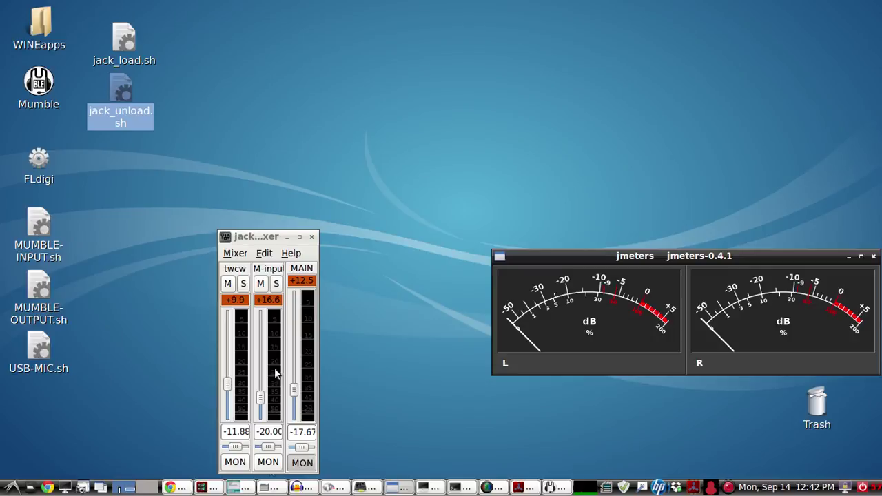
# Raise the twcw channel fader in the JACK mixer to -4.23 and move the mixer and jmeters windows closer together.
pyautogui.moveTo(269, 237); pyautogui.dragTo(271, 165)
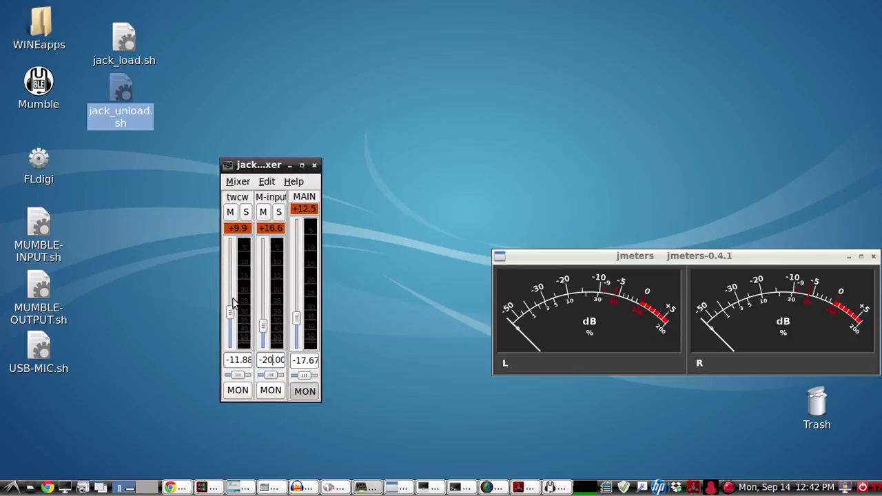
pyautogui.moveTo(230, 311); pyautogui.dragTo(230, 300)
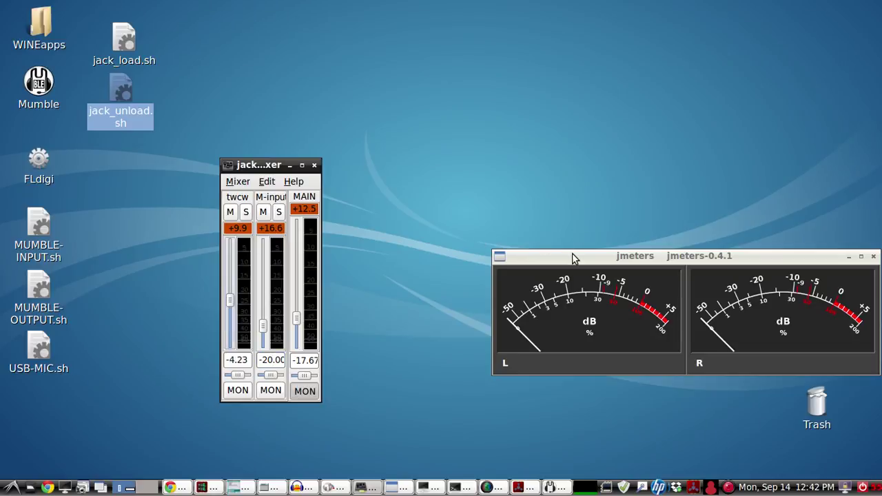
pyautogui.moveTo(574, 257); pyautogui.dragTo(520, 225)
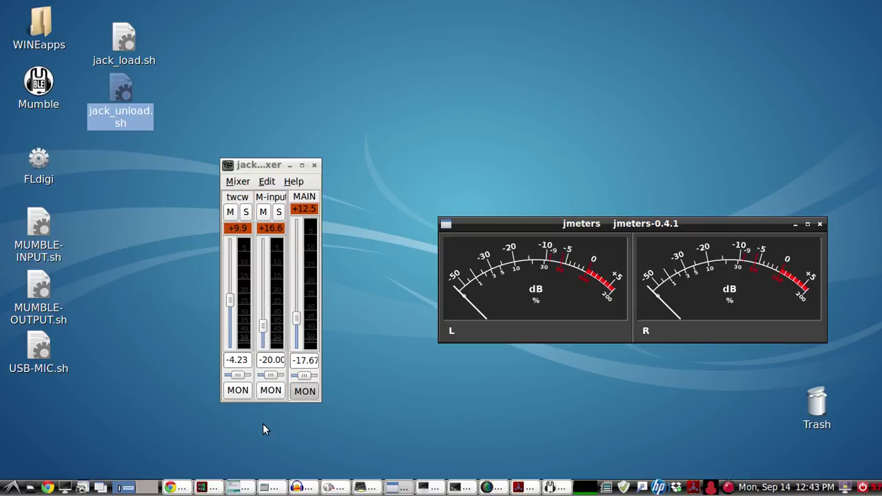
# Examine the recorded tone envelopes in Audacity with the upper stereo channel enlarged, and minimize Audacity and jmeters.
pyautogui.click(315, 489)
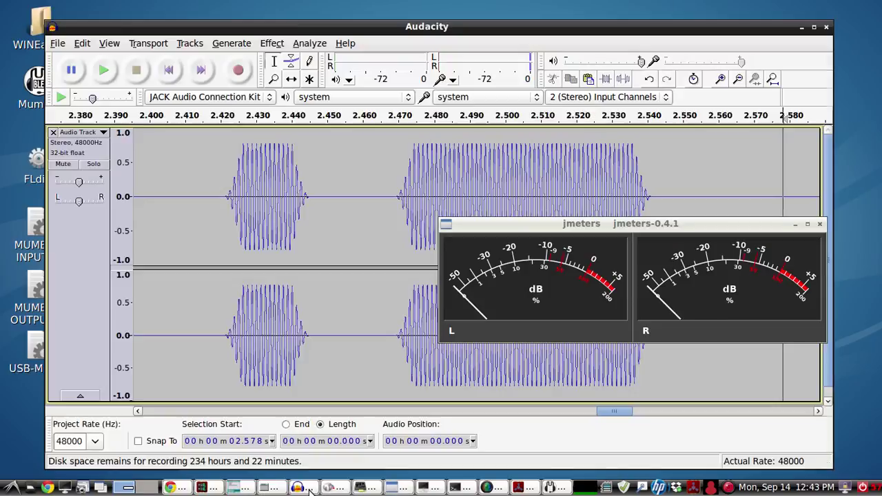
pyautogui.click(796, 225)
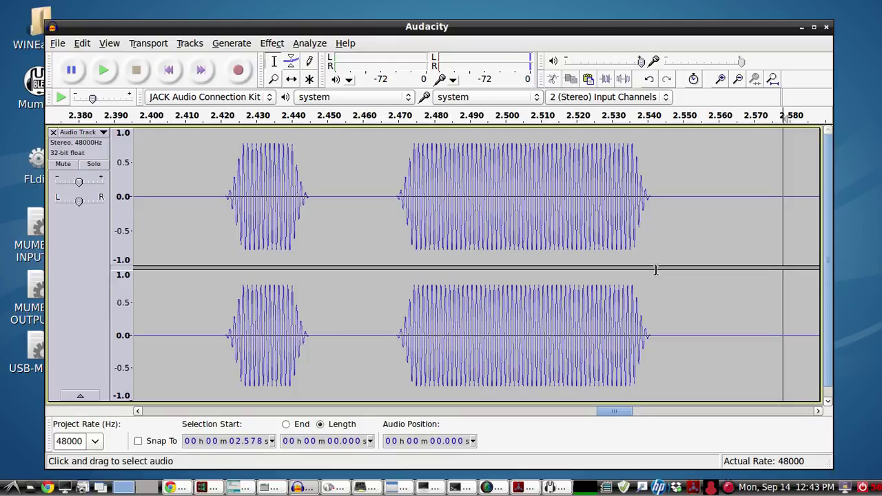
pyautogui.moveTo(656, 270); pyautogui.dragTo(664, 393)
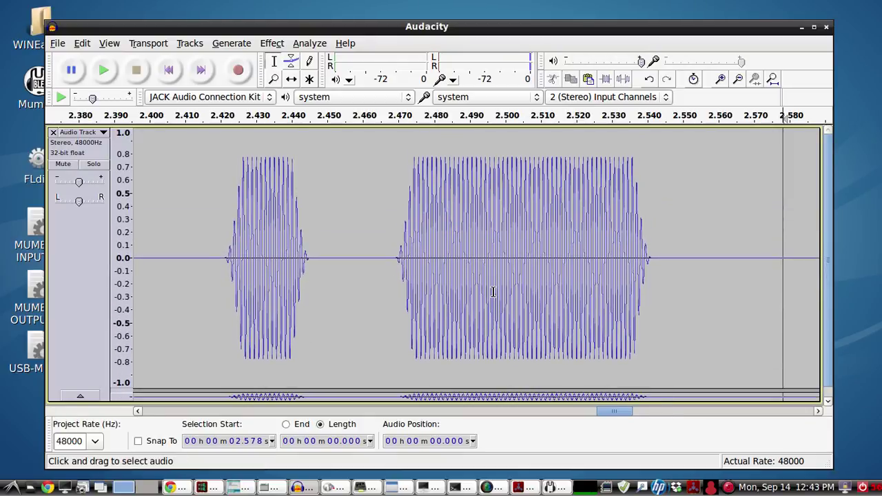
pyautogui.click(801, 27)
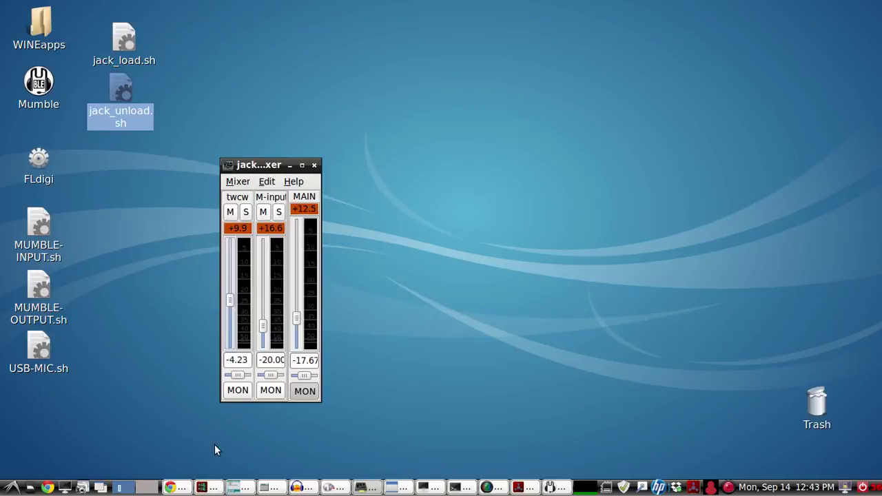
# Minimize the JACK mixer, restore Mumble Configuration, SimpleScreenRecorder, jmeters and TWCW, and move the recorder window clear of TWCW.
pyautogui.click(371, 488)
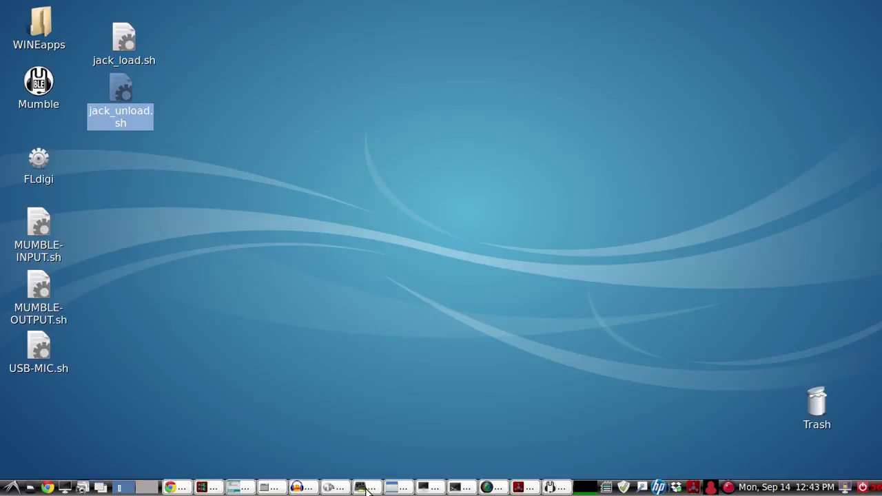
pyautogui.click(414, 488)
pyautogui.click(413, 488)
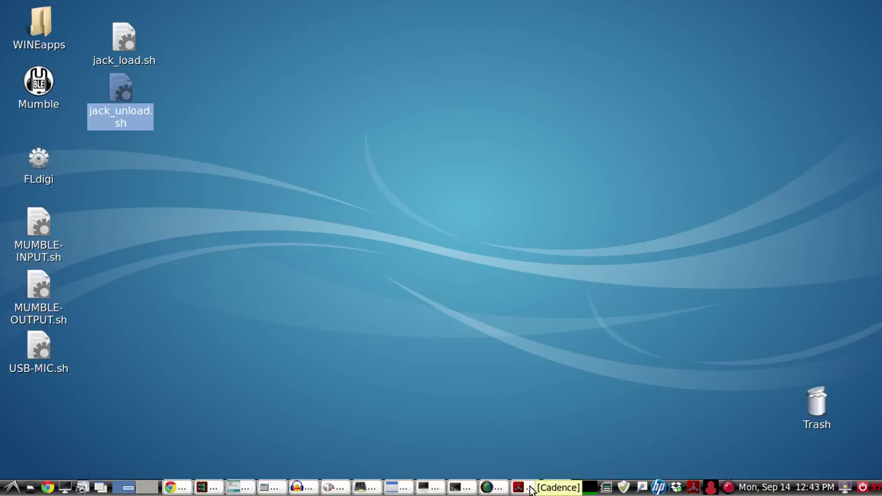
pyautogui.click(550, 488)
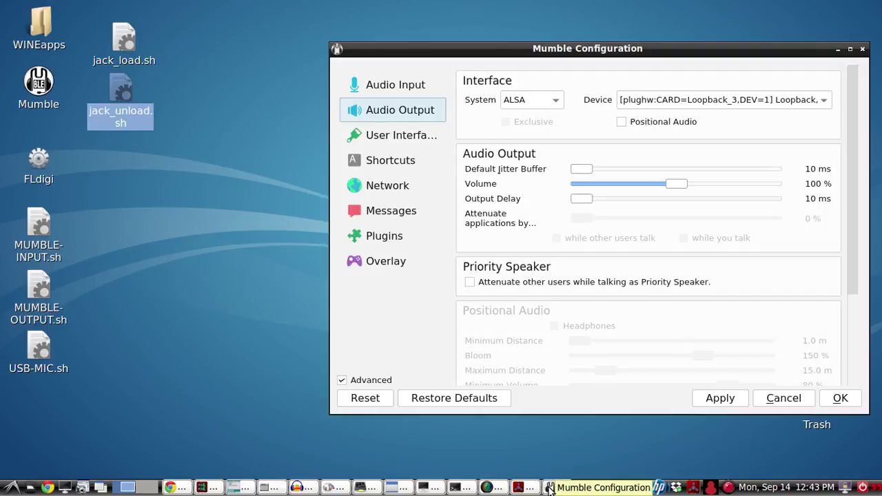
pyautogui.click(487, 488)
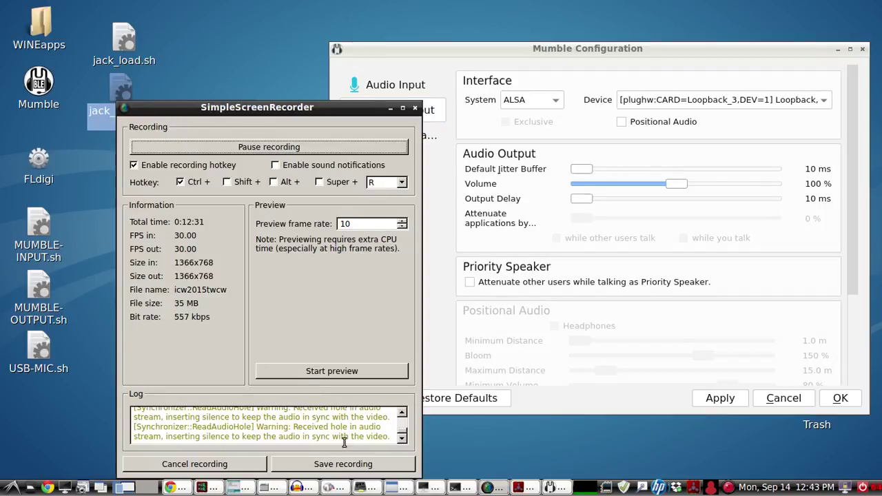
pyautogui.click(395, 488)
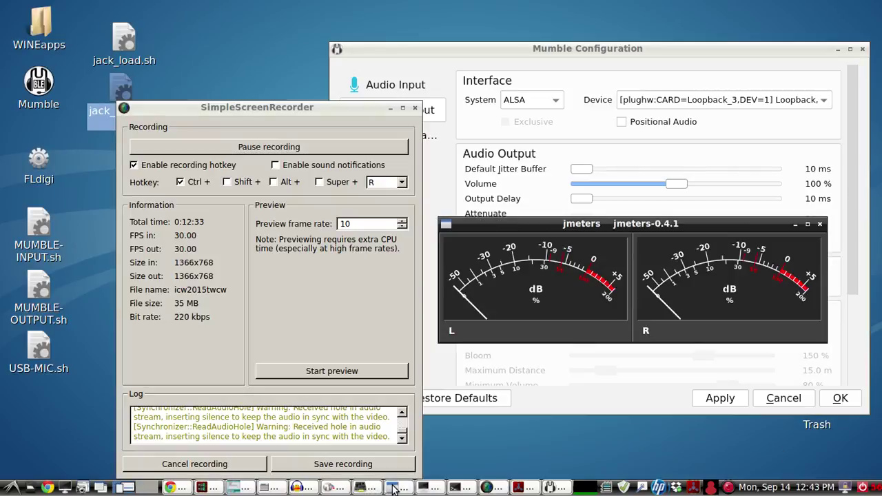
pyautogui.click(272, 487)
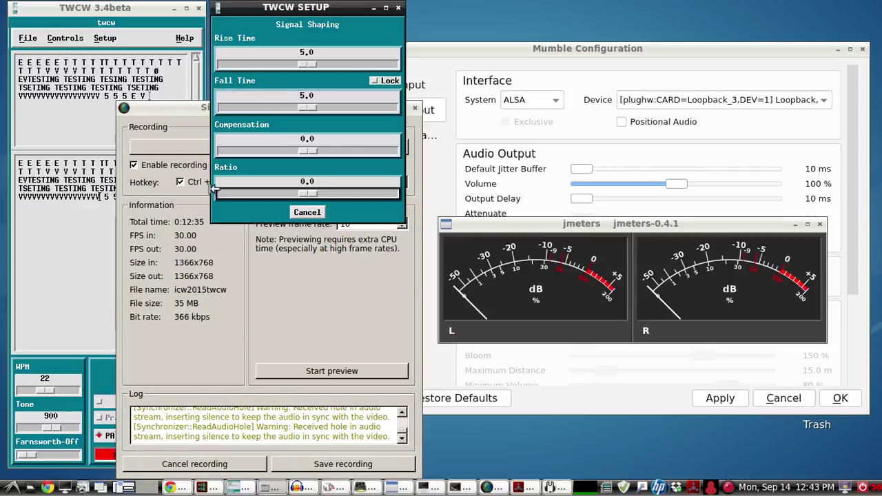
pyautogui.moveTo(181, 115); pyautogui.dragTo(496, 60)
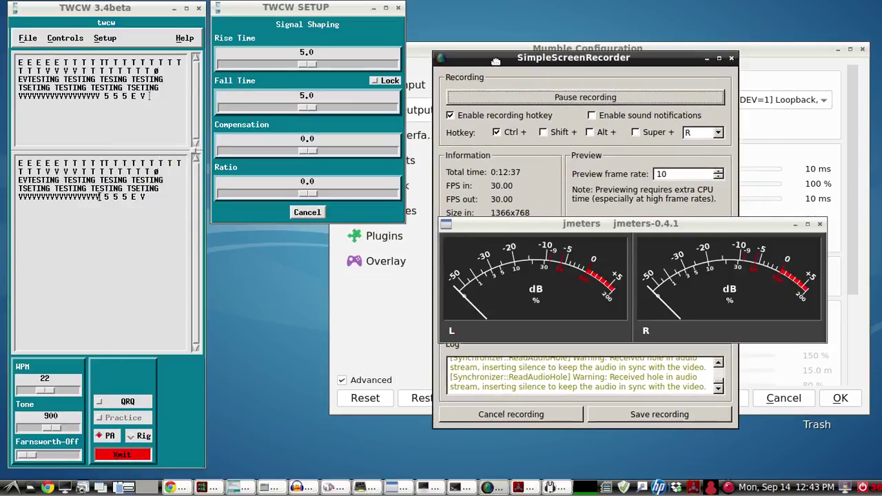